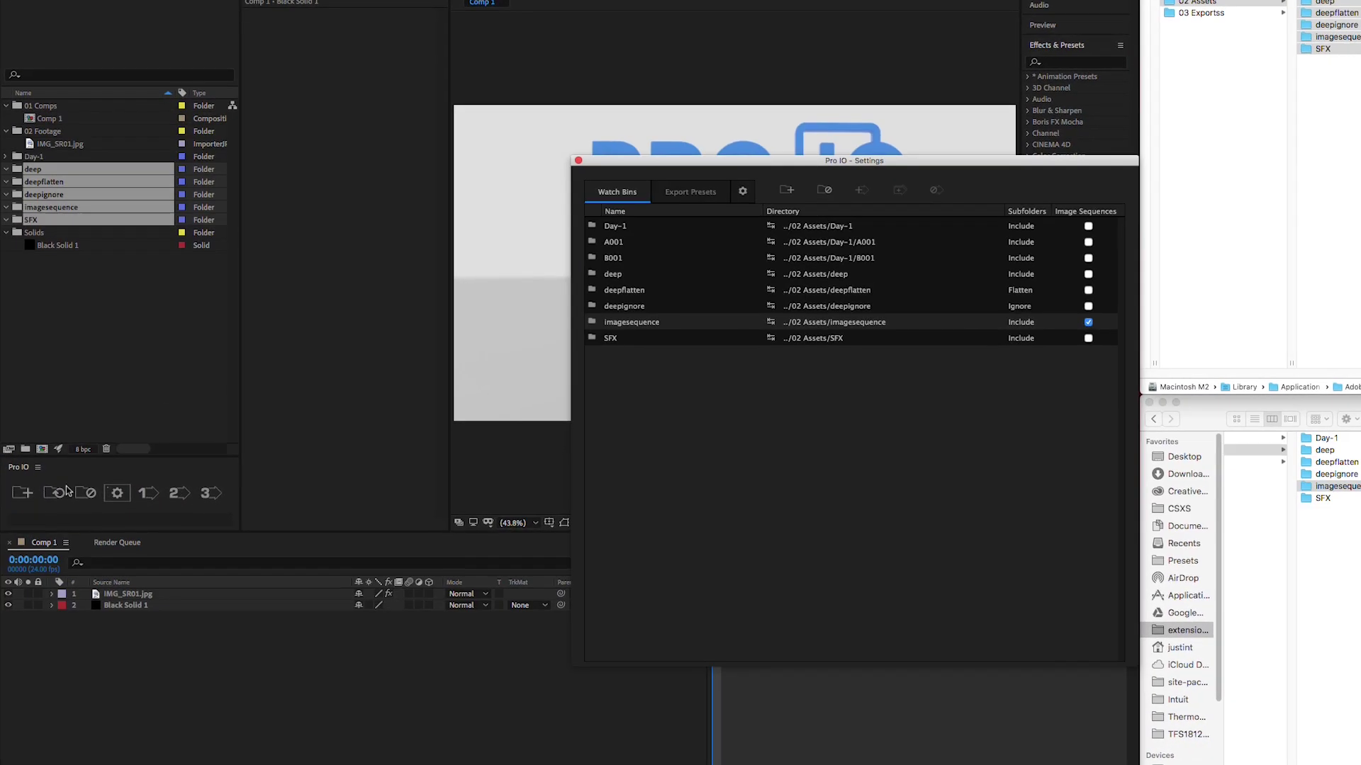
- Sync the Pro IO watch bins to import new files from every watched folder
click(55, 490)
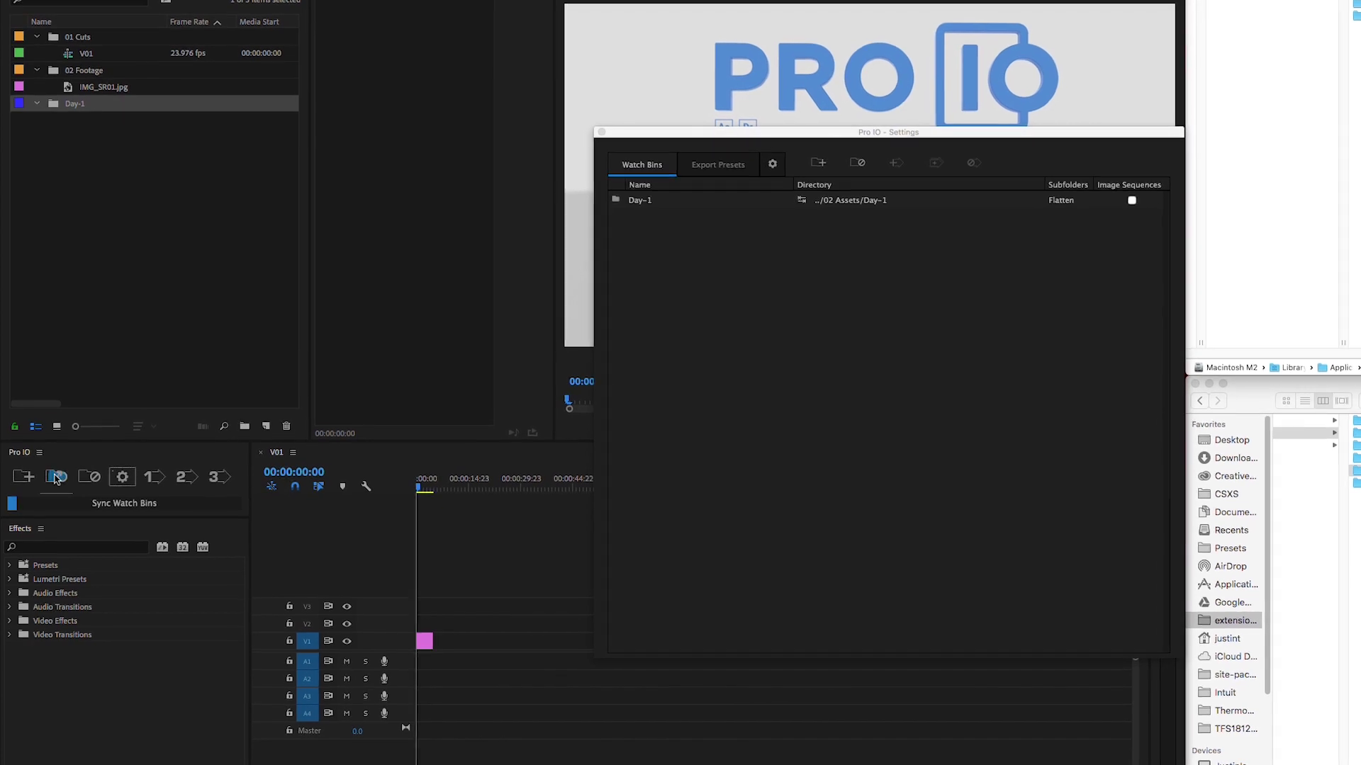
click(55, 480)
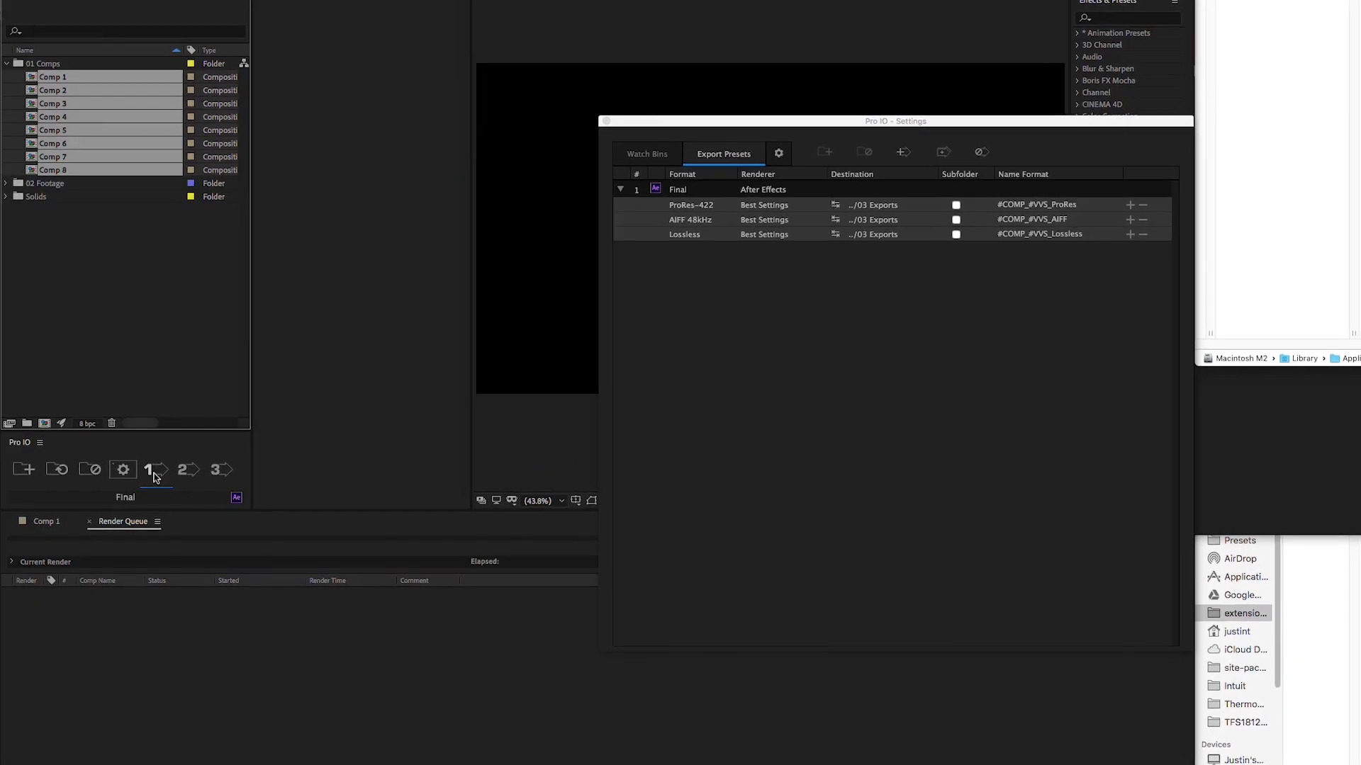
- Queue the selected comps and sequences for export with Pro IO export preset 1
click(156, 470)
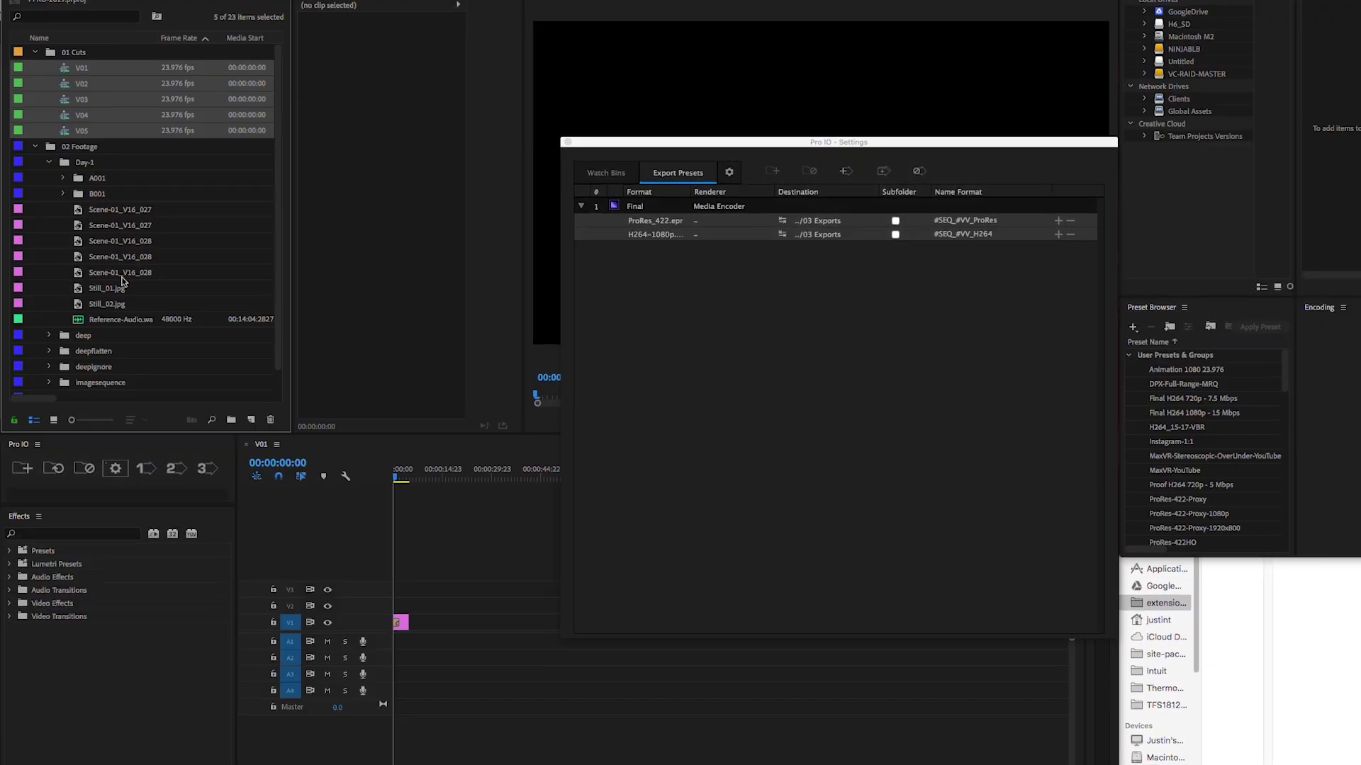
click(142, 470)
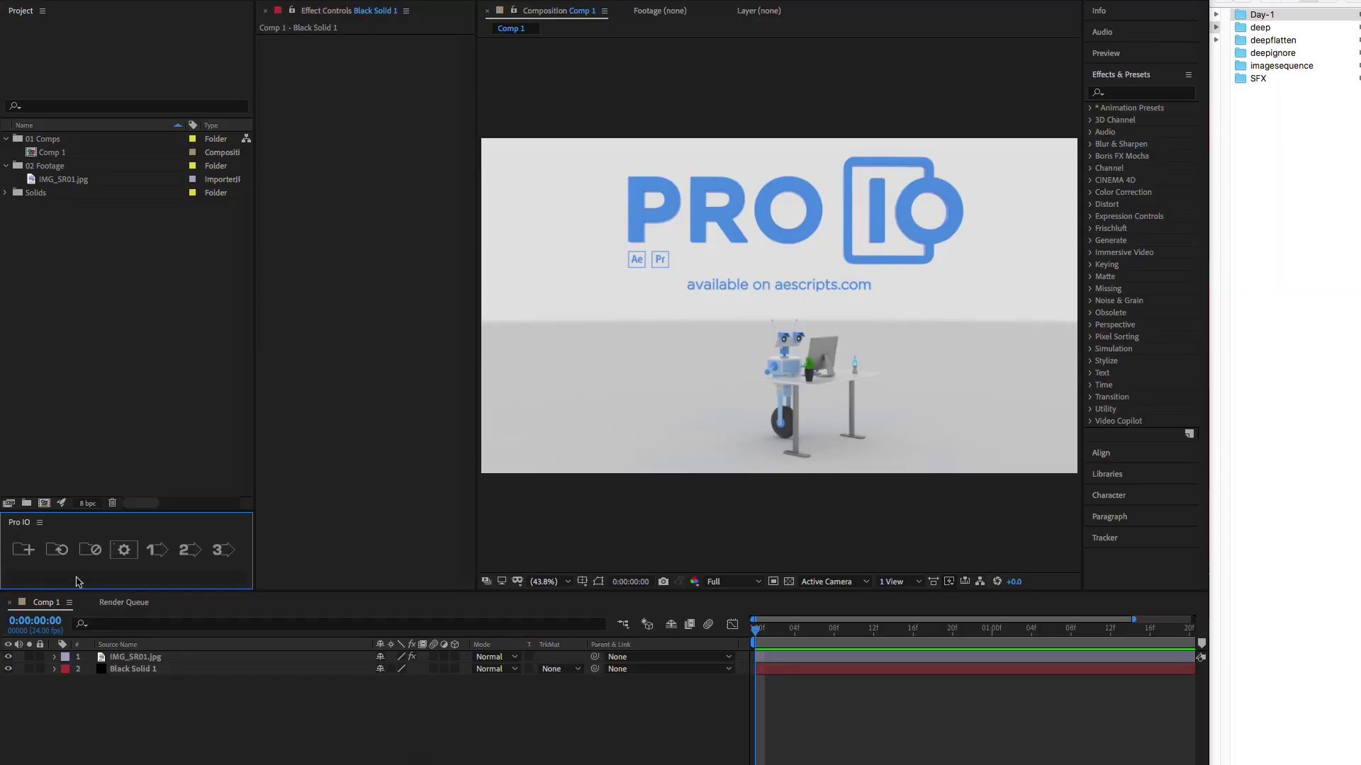
- Create a new watch bin pointing at the 02 Assets/Day-1 folder
click(23, 551)
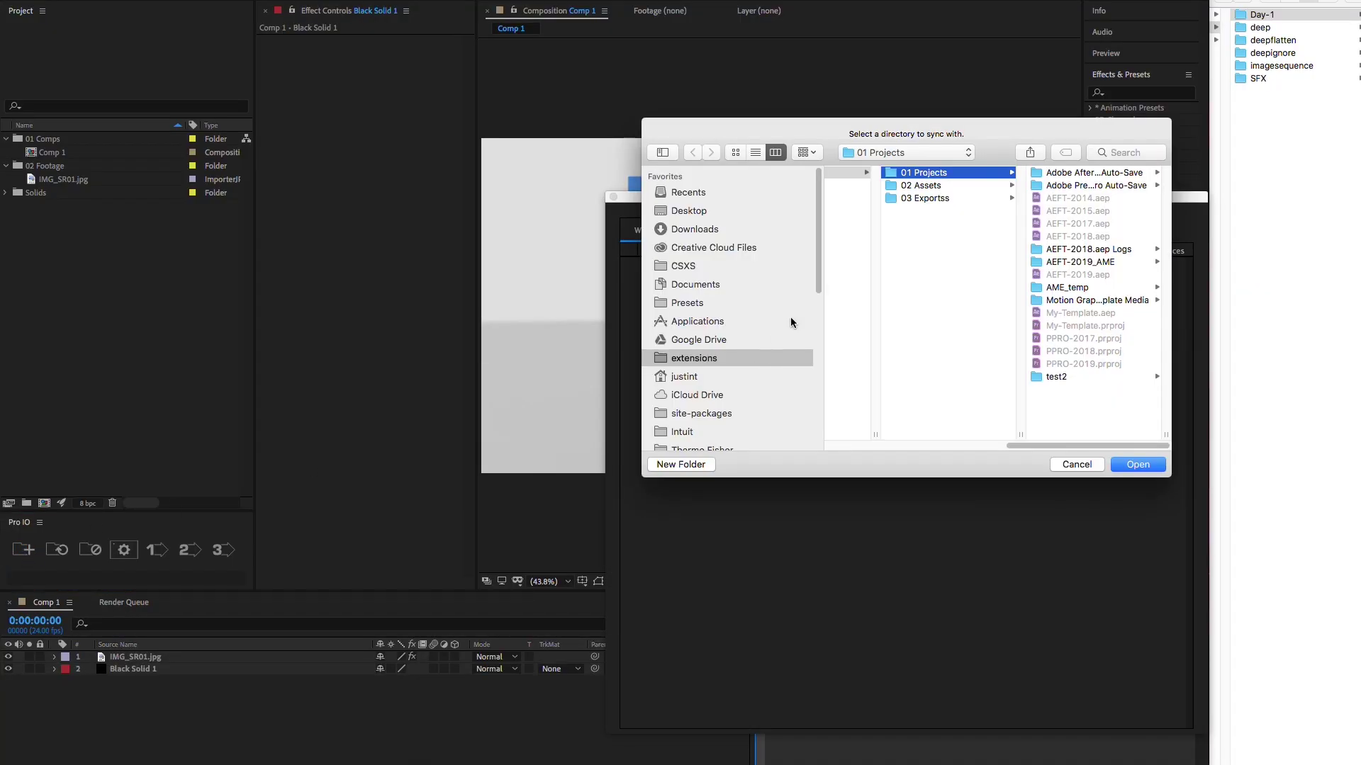
click(959, 189)
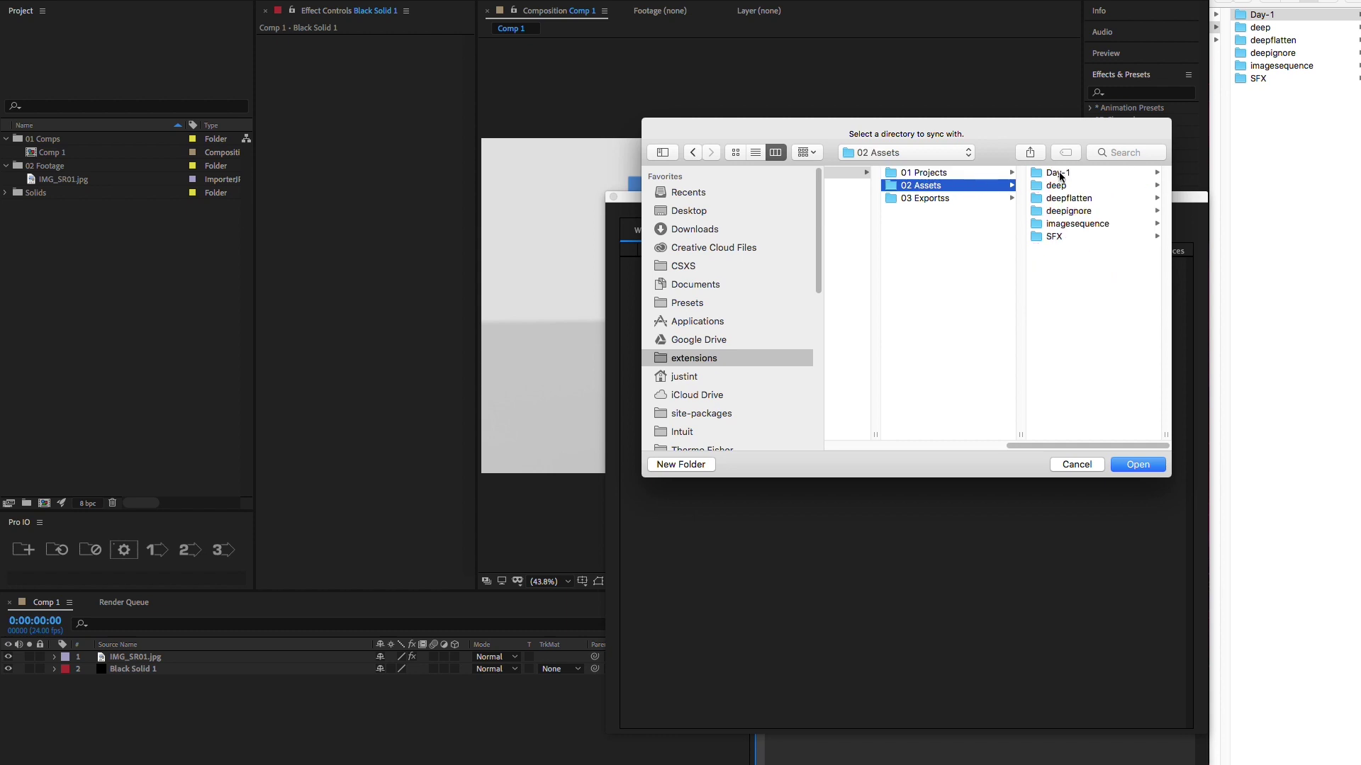
click(1059, 176)
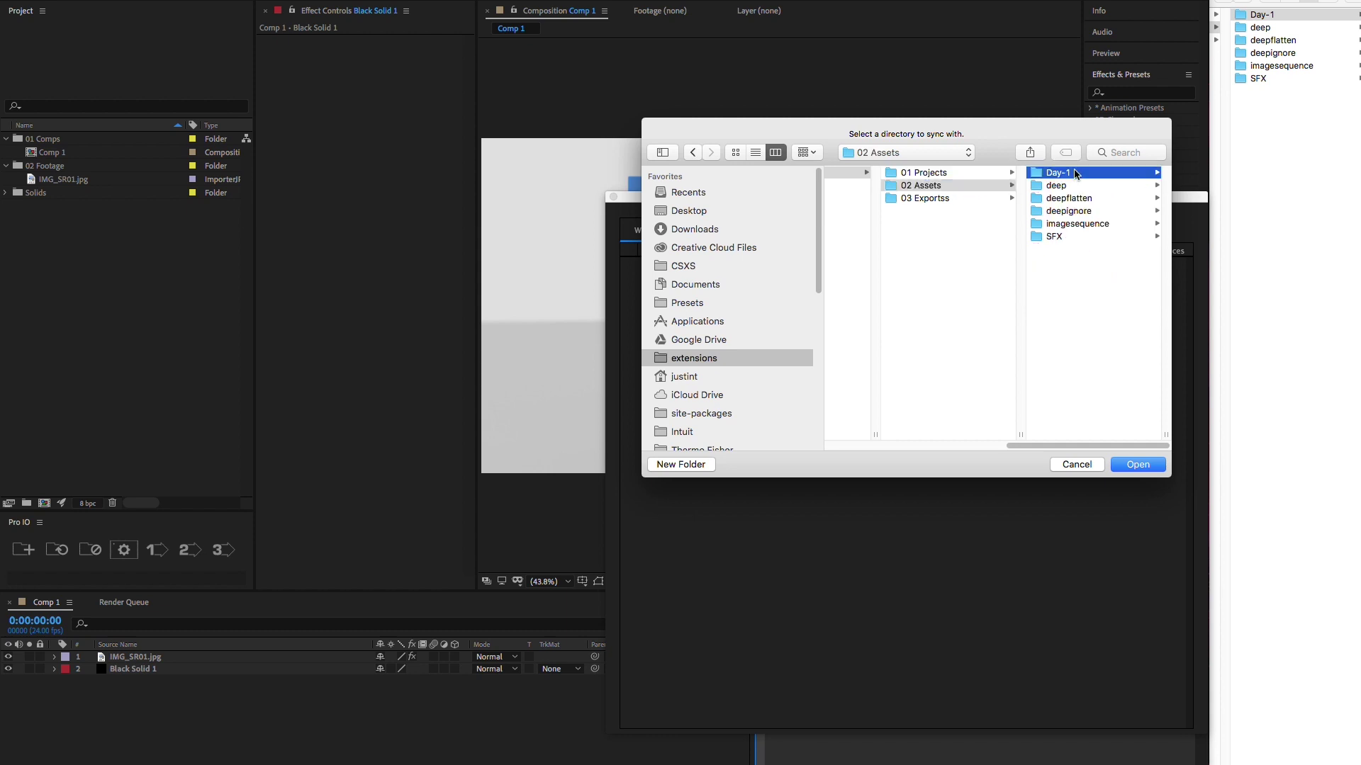
click(1125, 466)
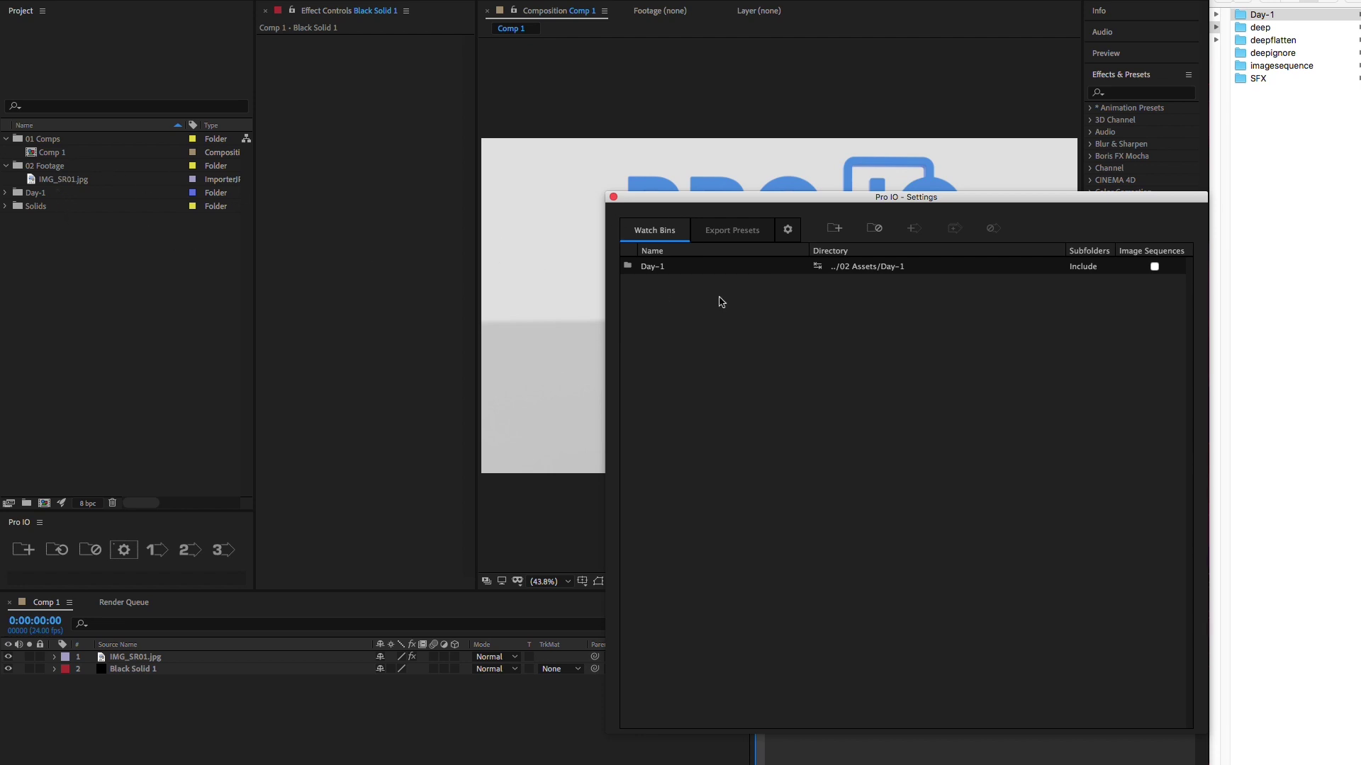
- Inspect the Day-1 bin's name and directory cells, leaving both unchanged
double_click(674, 266)
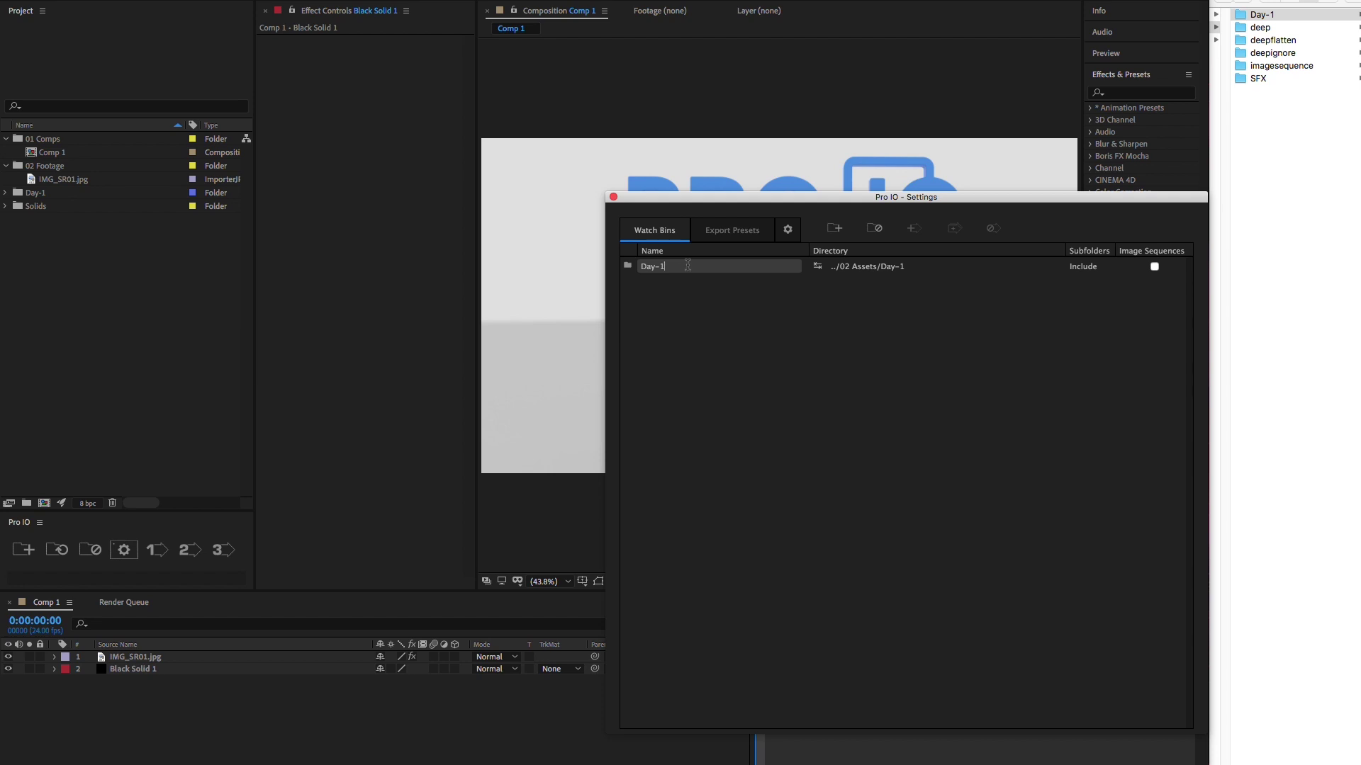
double_click(842, 268)
key(Escape)
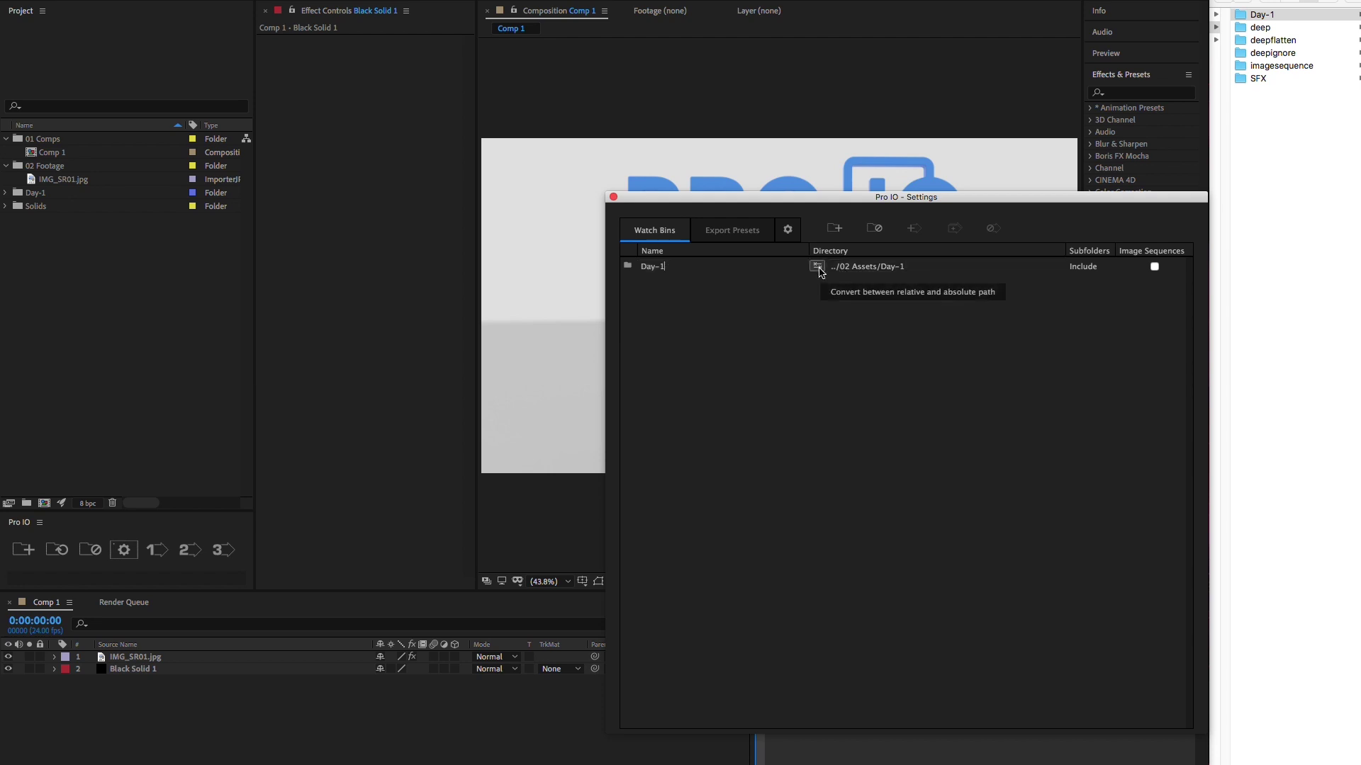
- Switch Day-1's path to absolute and back to relative, then open its Subfolders choices
click(817, 267)
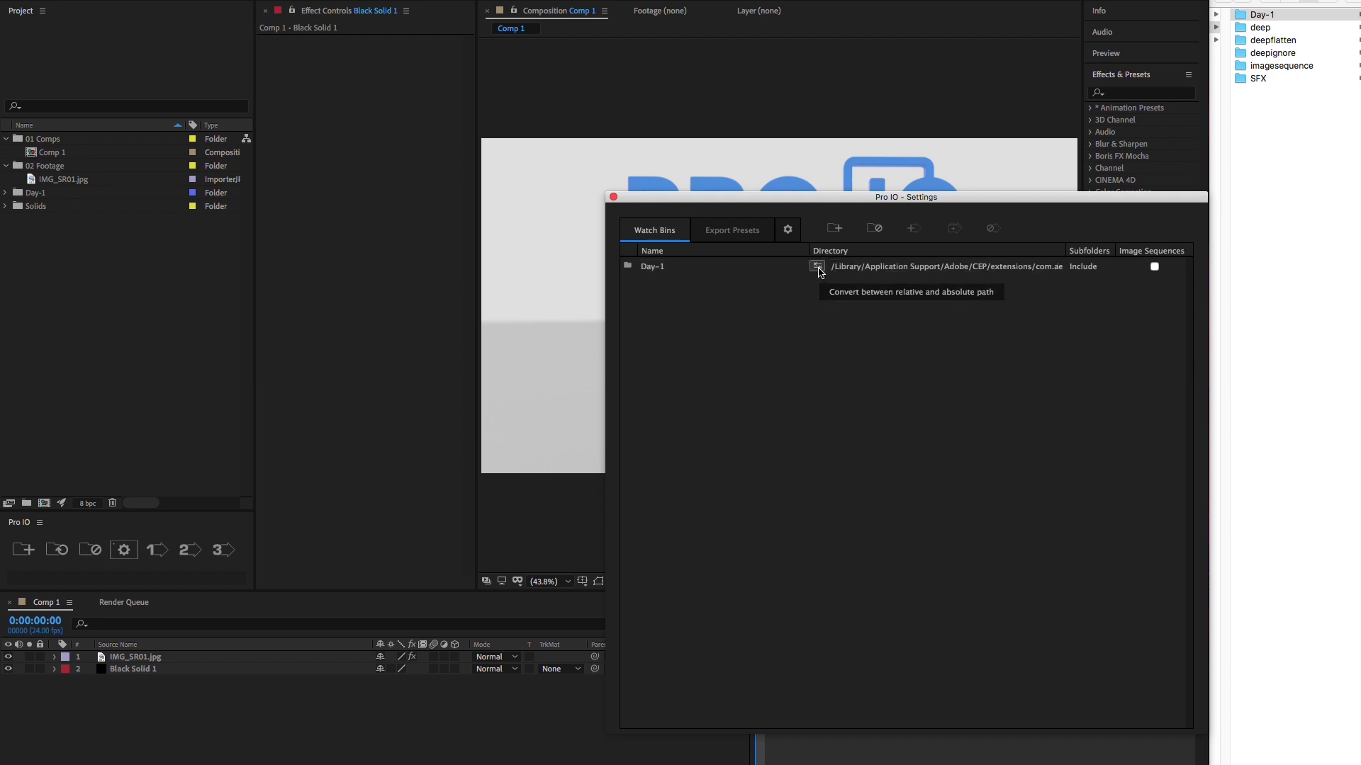
click(818, 268)
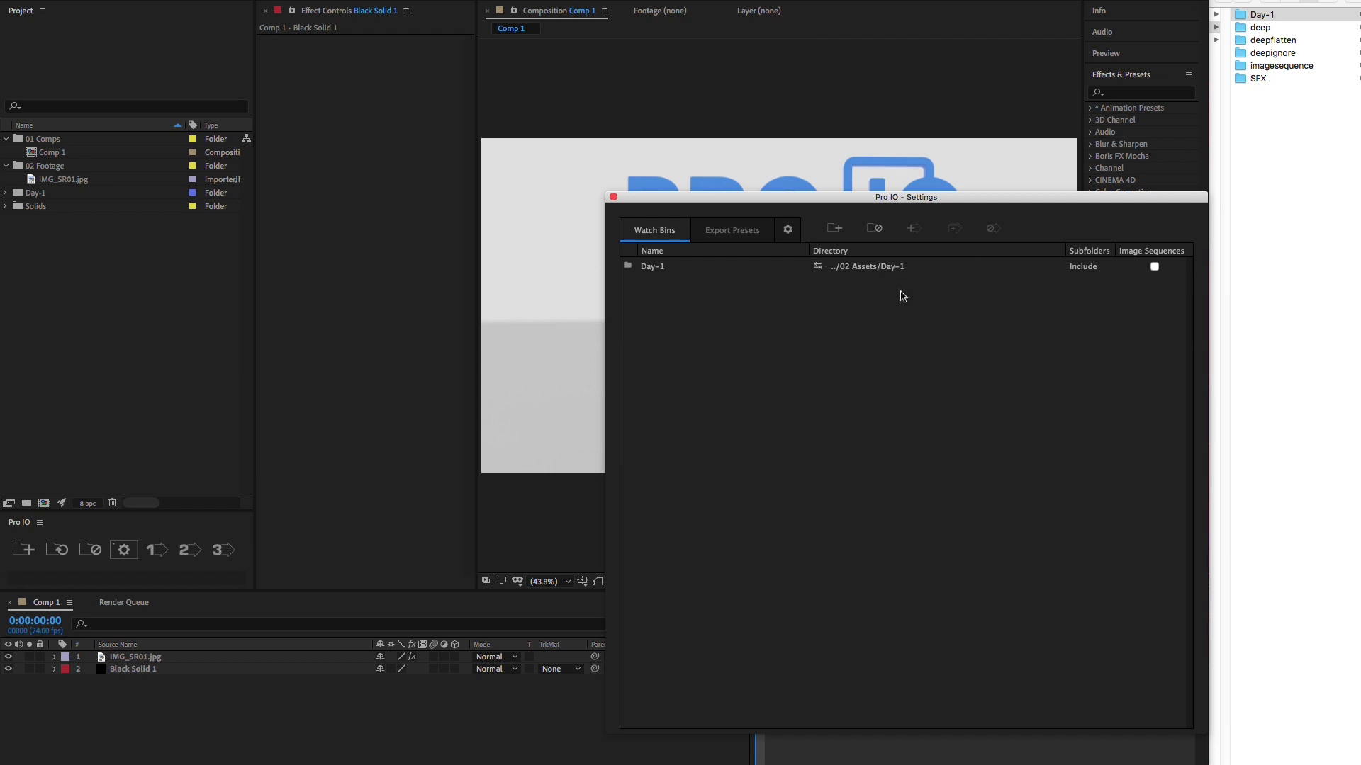
click(1090, 267)
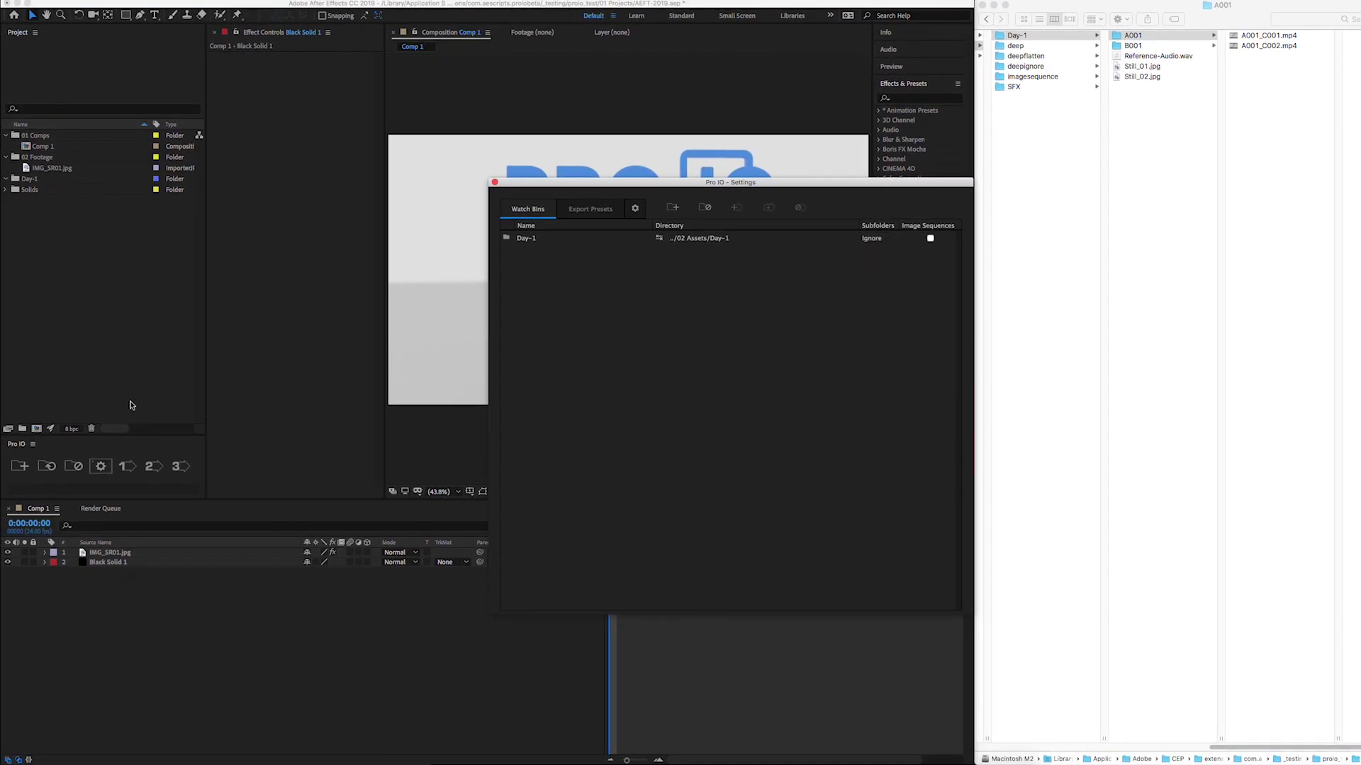
- Sync Day-1 with subfolders ignored, then with subfolders included
click(53, 466)
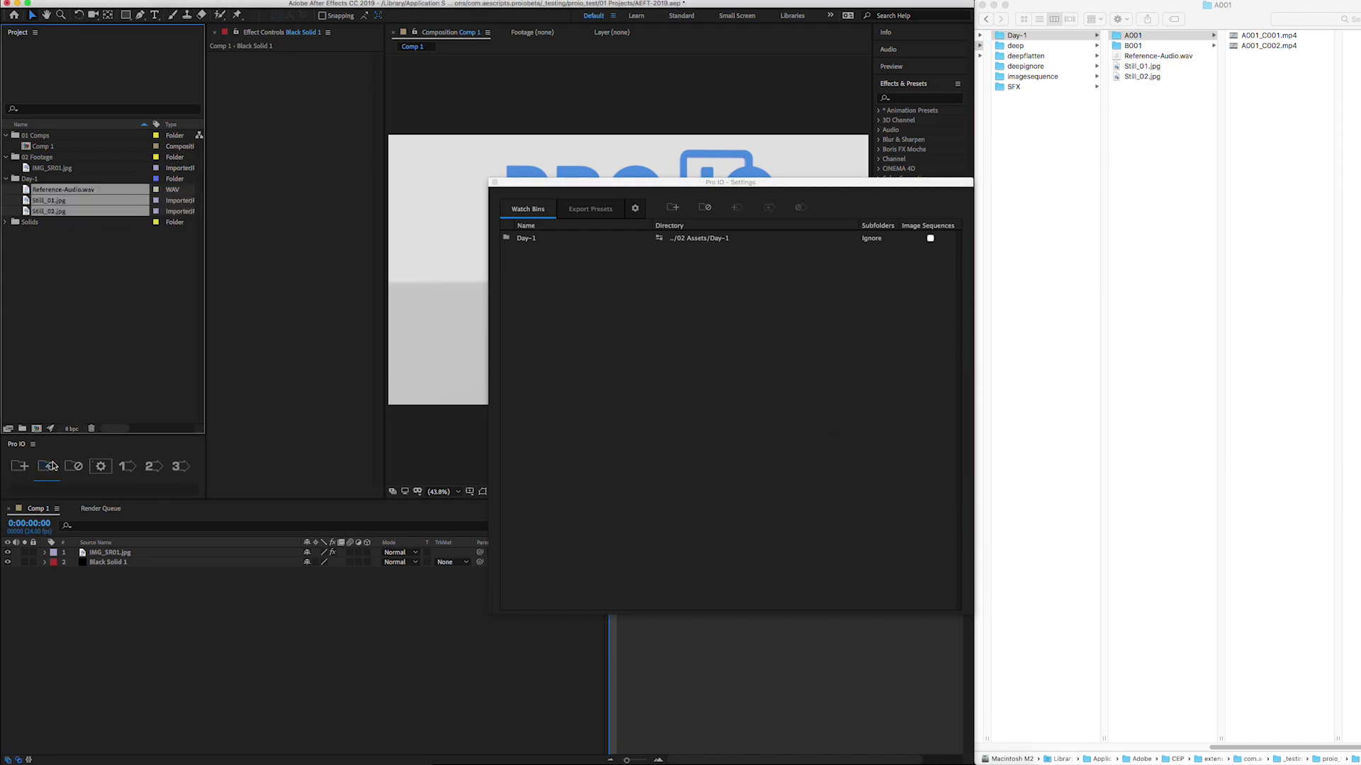
click(883, 238)
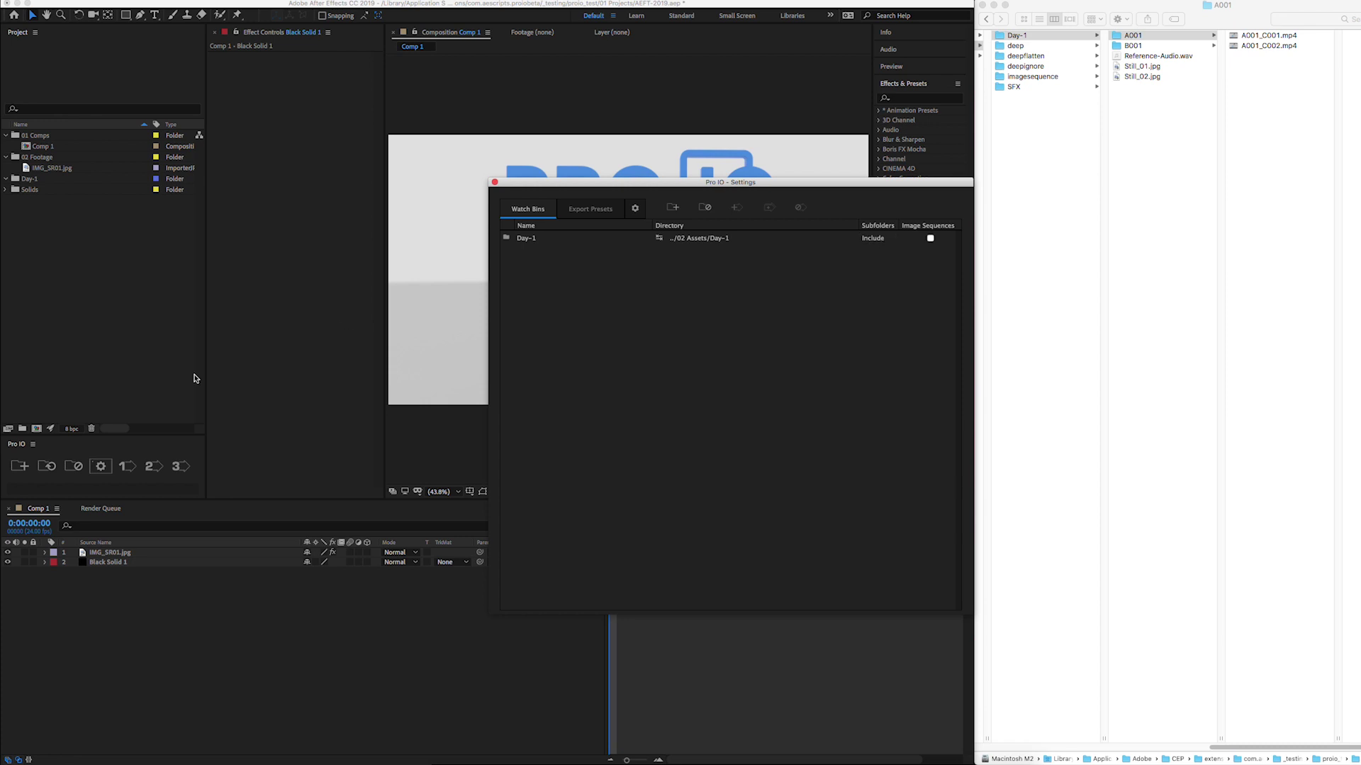
click(45, 467)
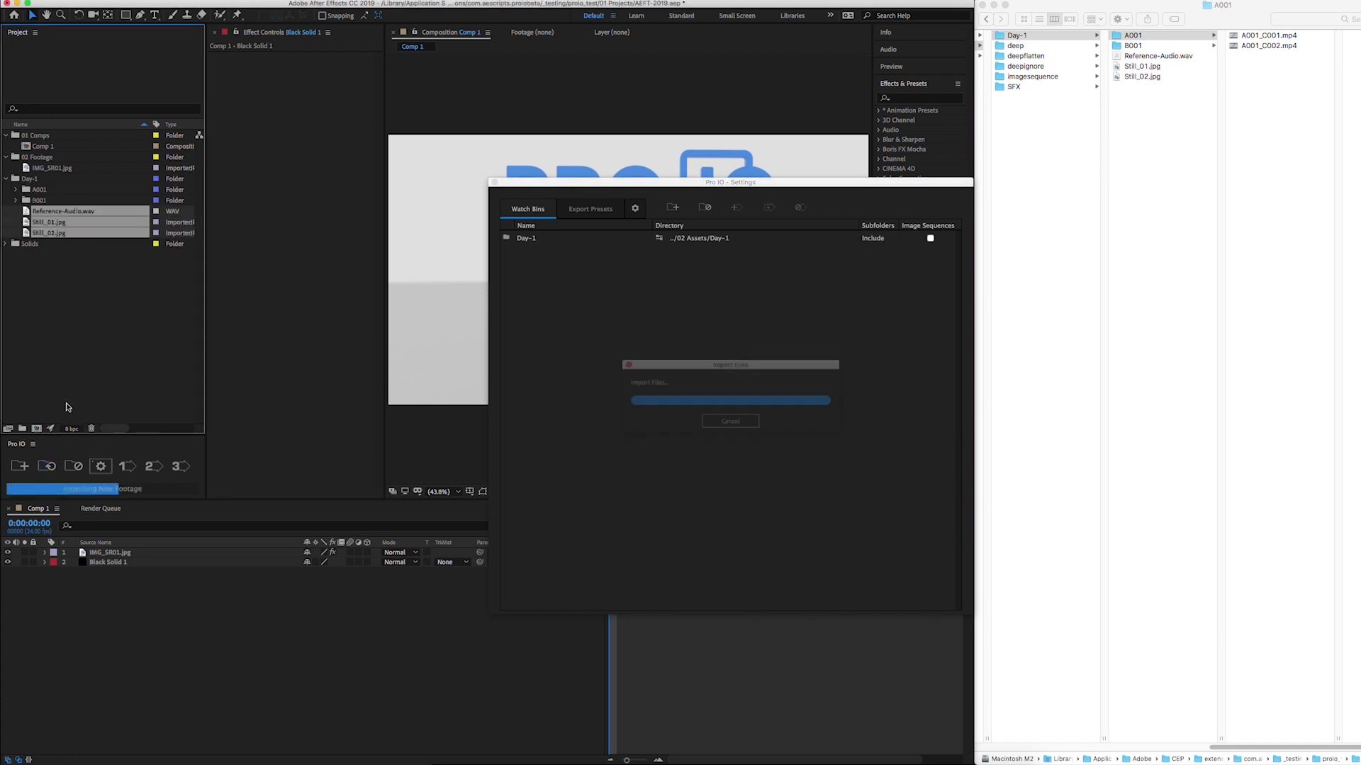
- Expand the B001 and A001 folders, then re-sync Day-1 with image sequences enabled
click(16, 199)
click(16, 190)
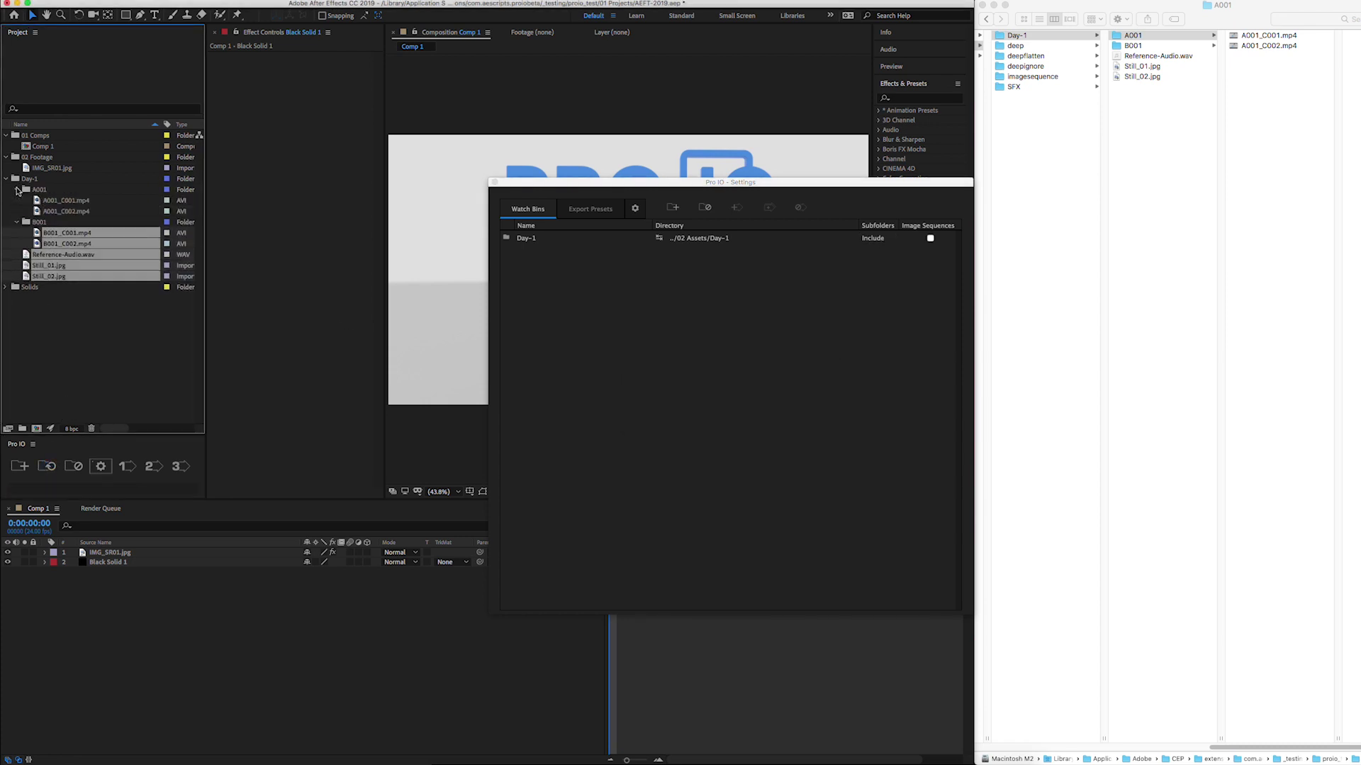
click(873, 238)
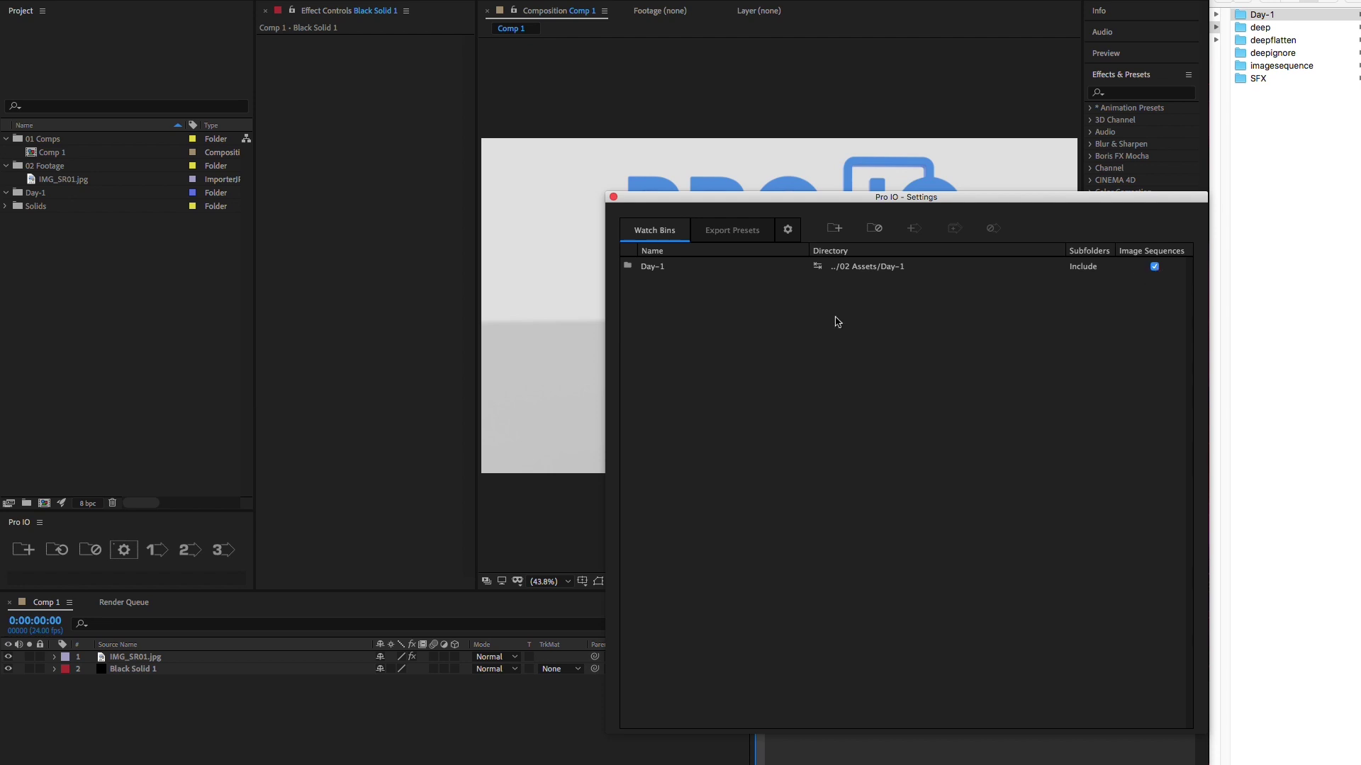
click(68, 555)
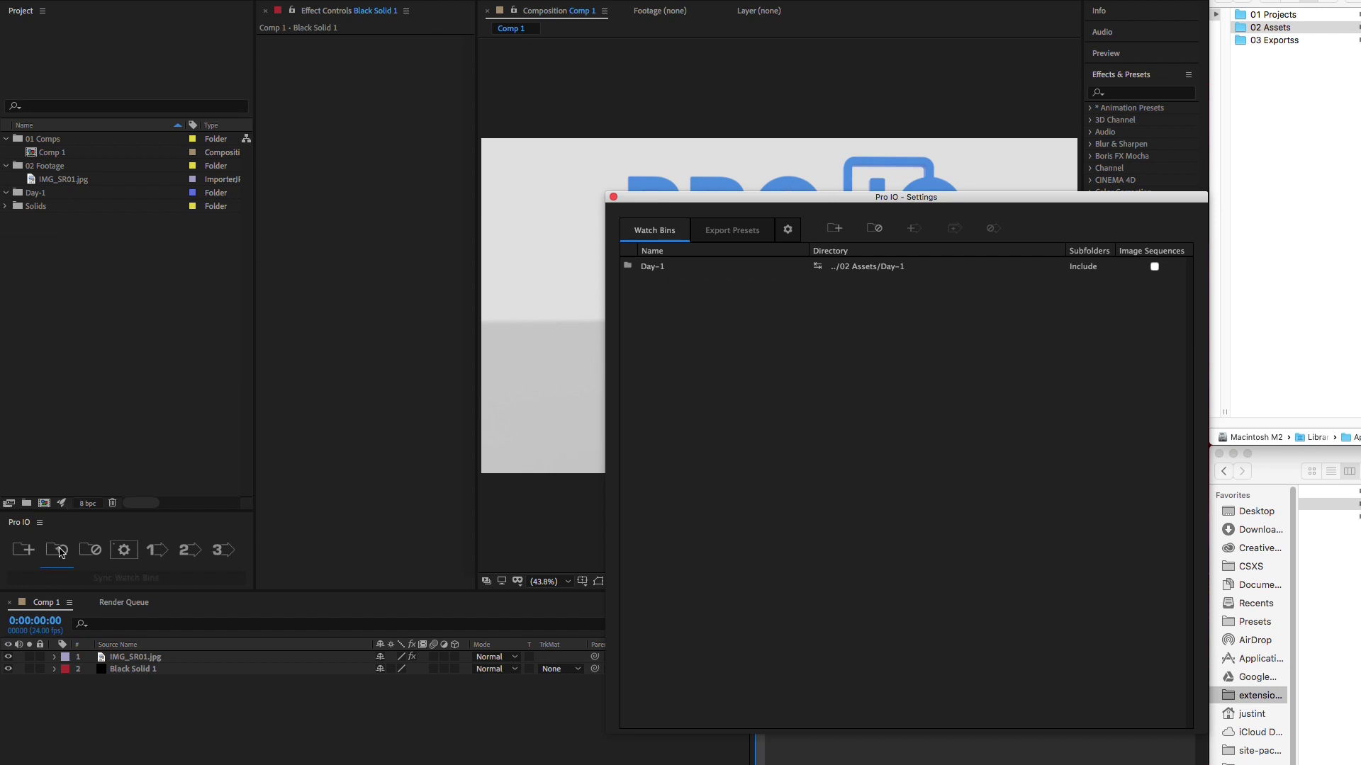
- Turn off image sequences, move the four Scene-01 frames into Day-1, and sync
click(60, 555)
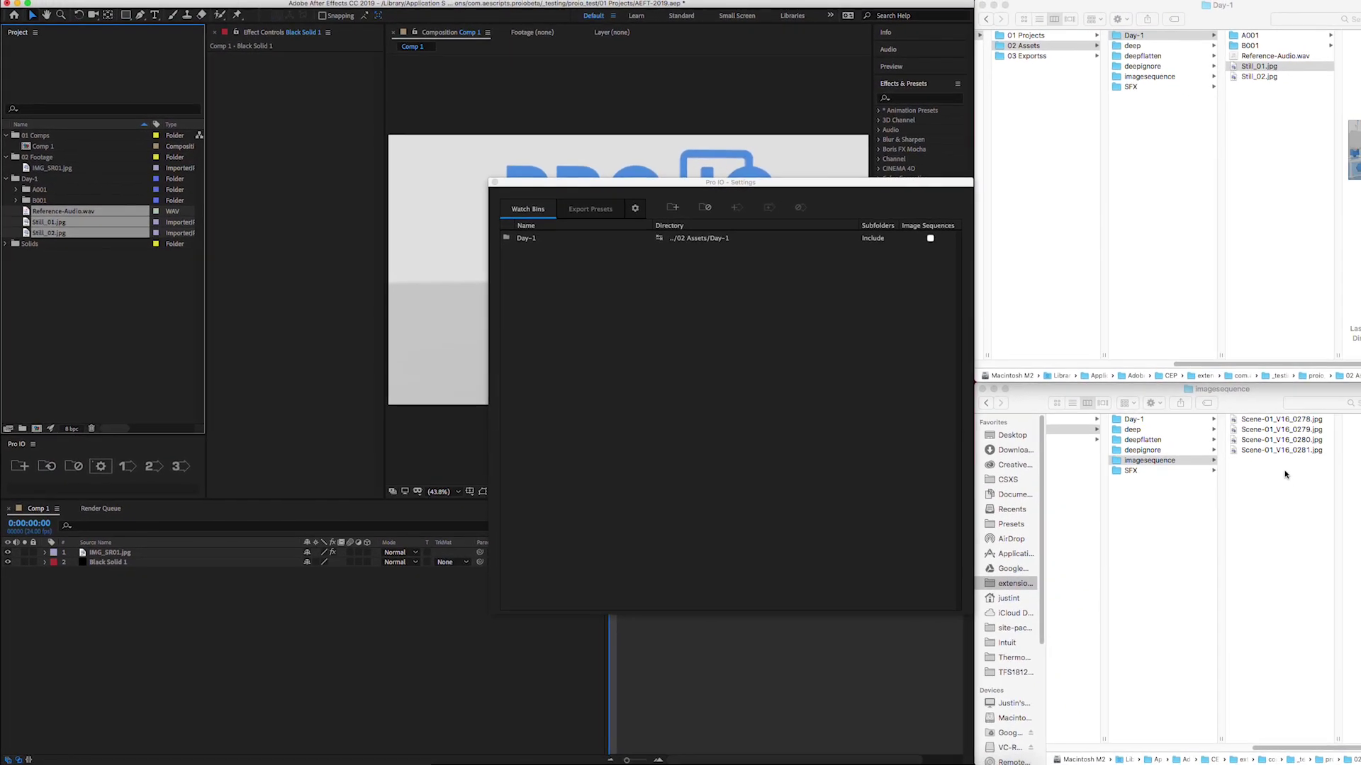
drag(1286, 485, 1287, 211)
click(49, 467)
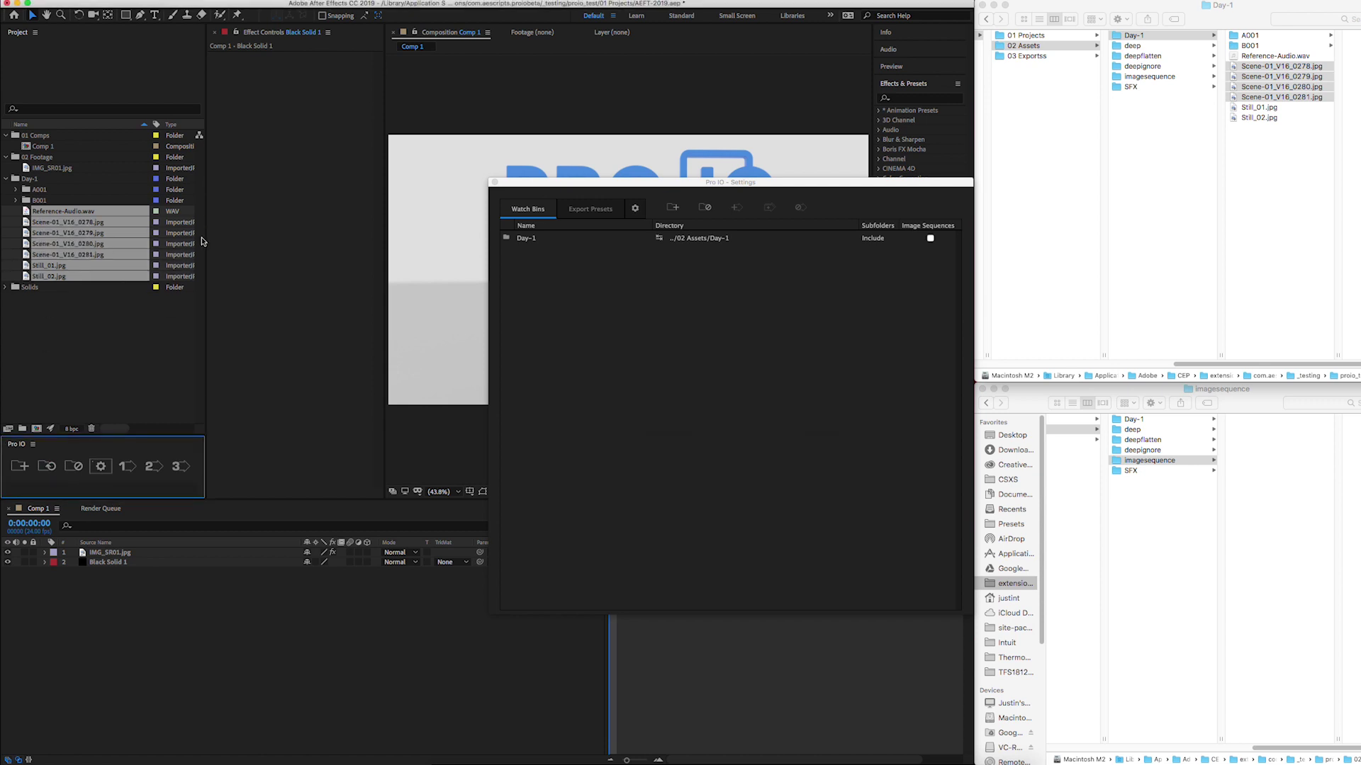
double_click(155, 369)
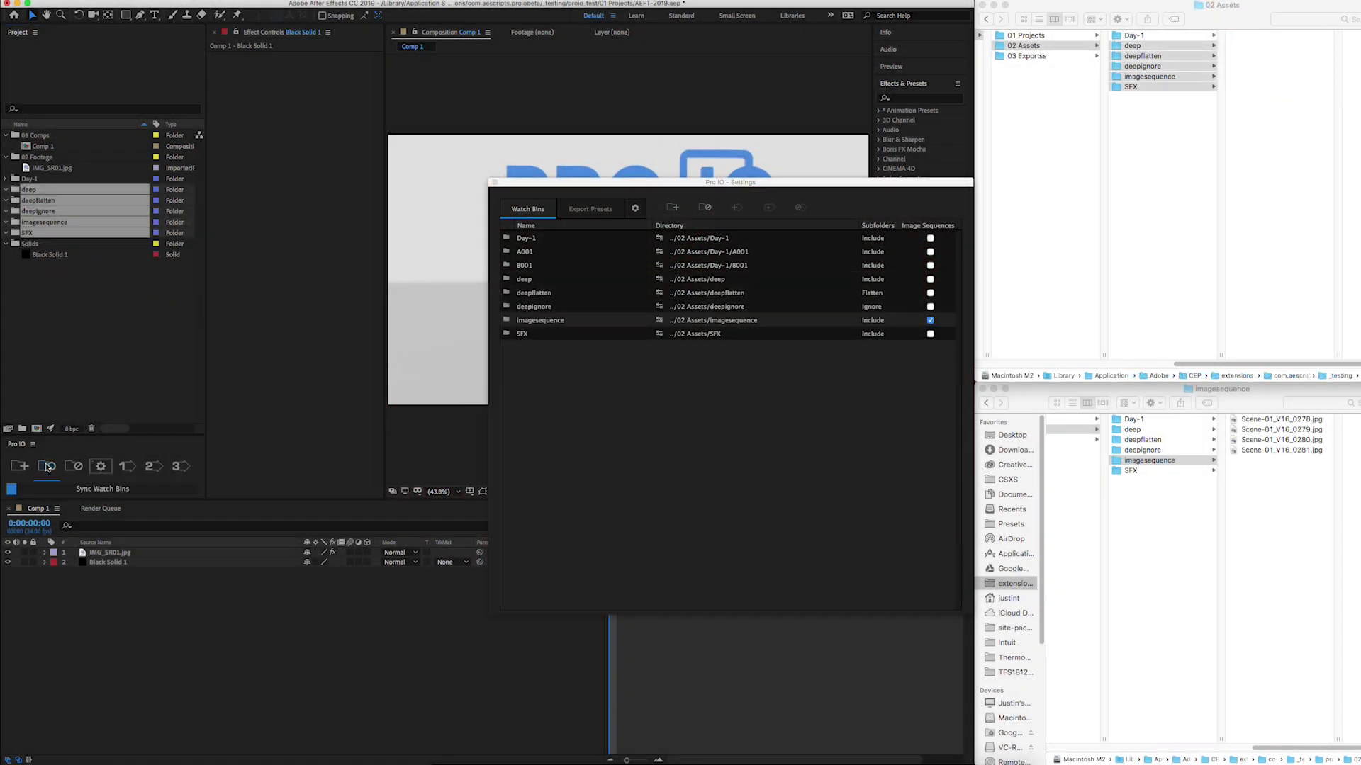
click(47, 467)
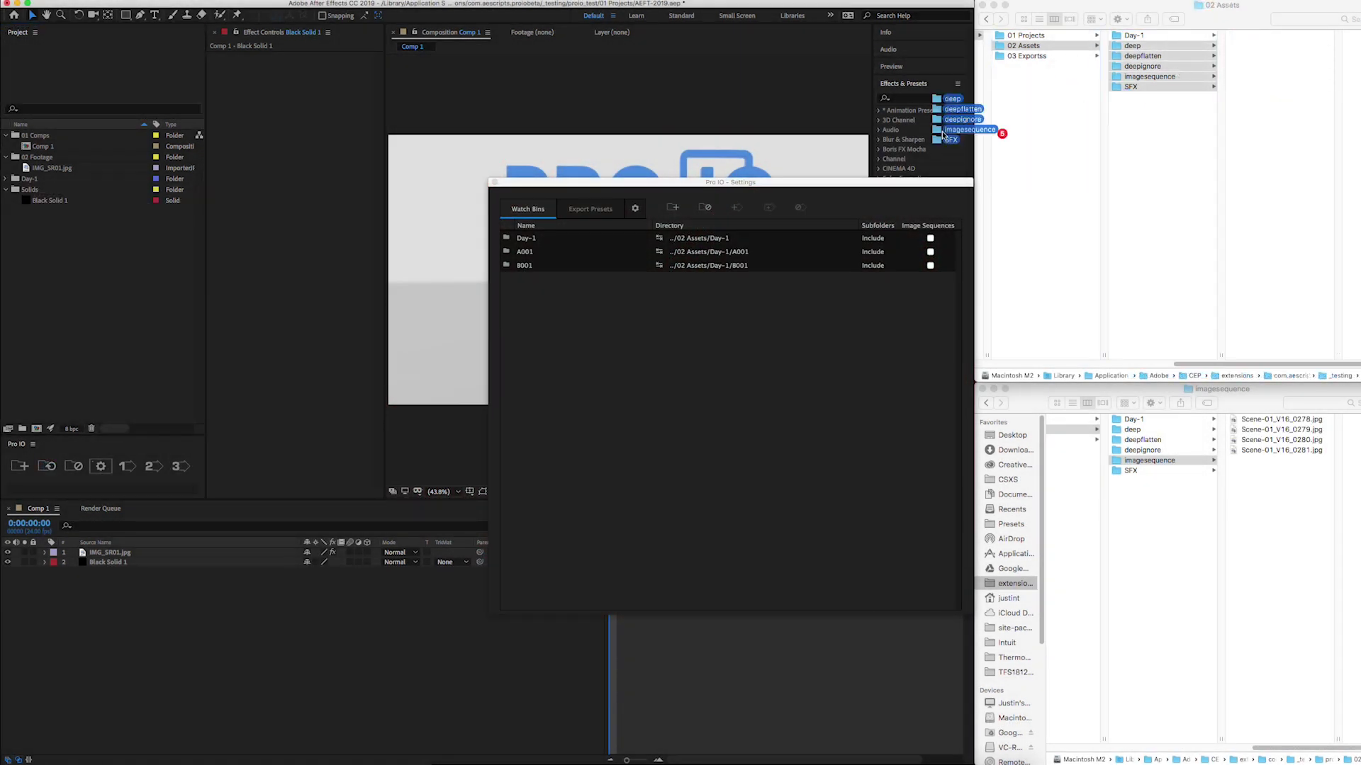
- Add five asset folders as watch bins, sync, and move Day-1 through SFX into 02 Footage
drag(945, 134, 136, 476)
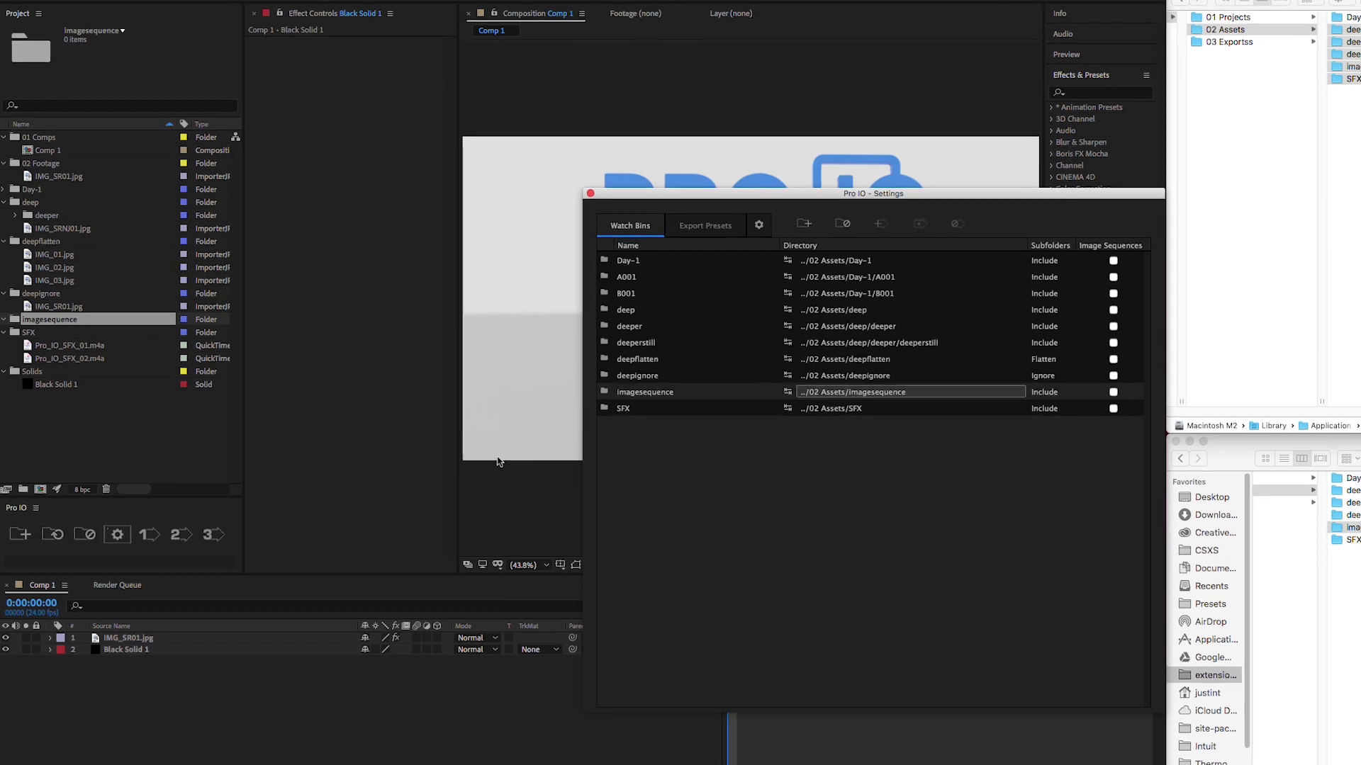
click(52, 535)
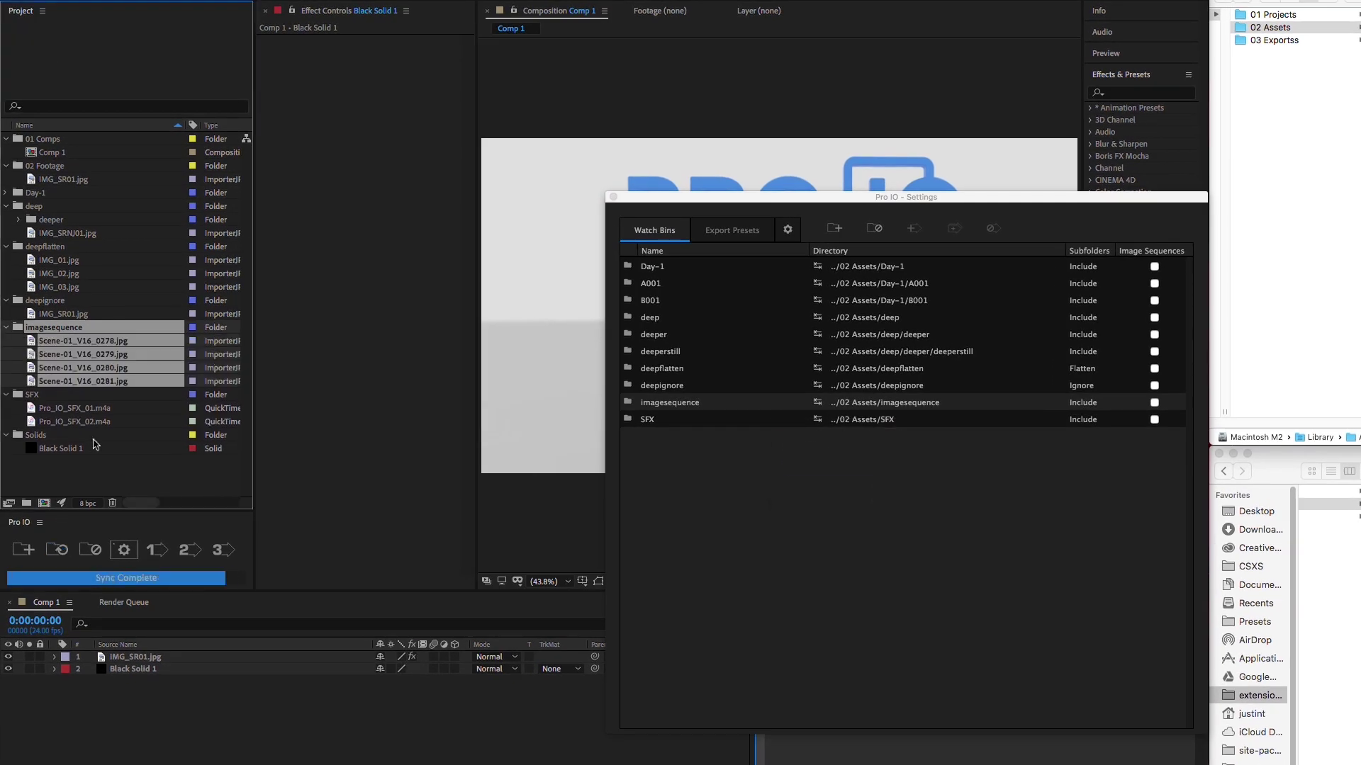
click(63, 179)
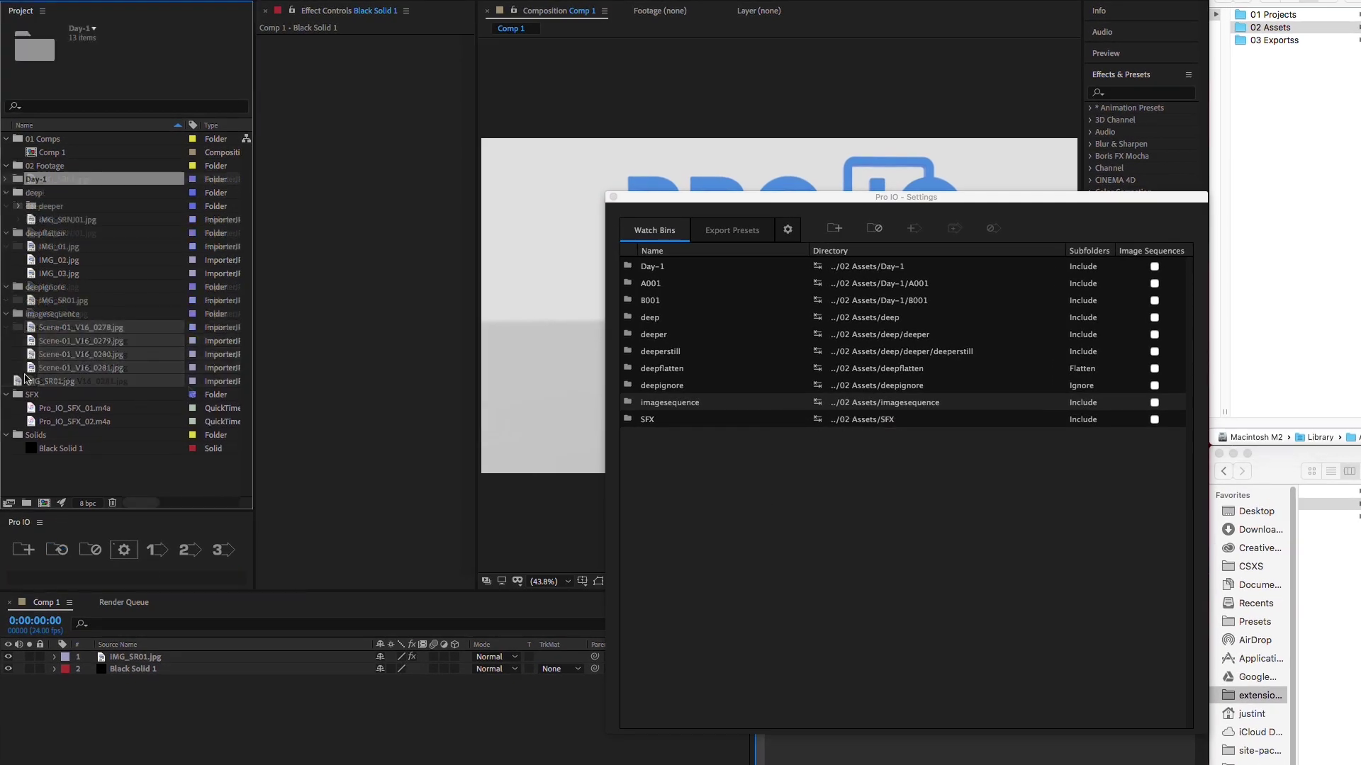
shift+click(31, 395)
drag(39, 182, 44, 167)
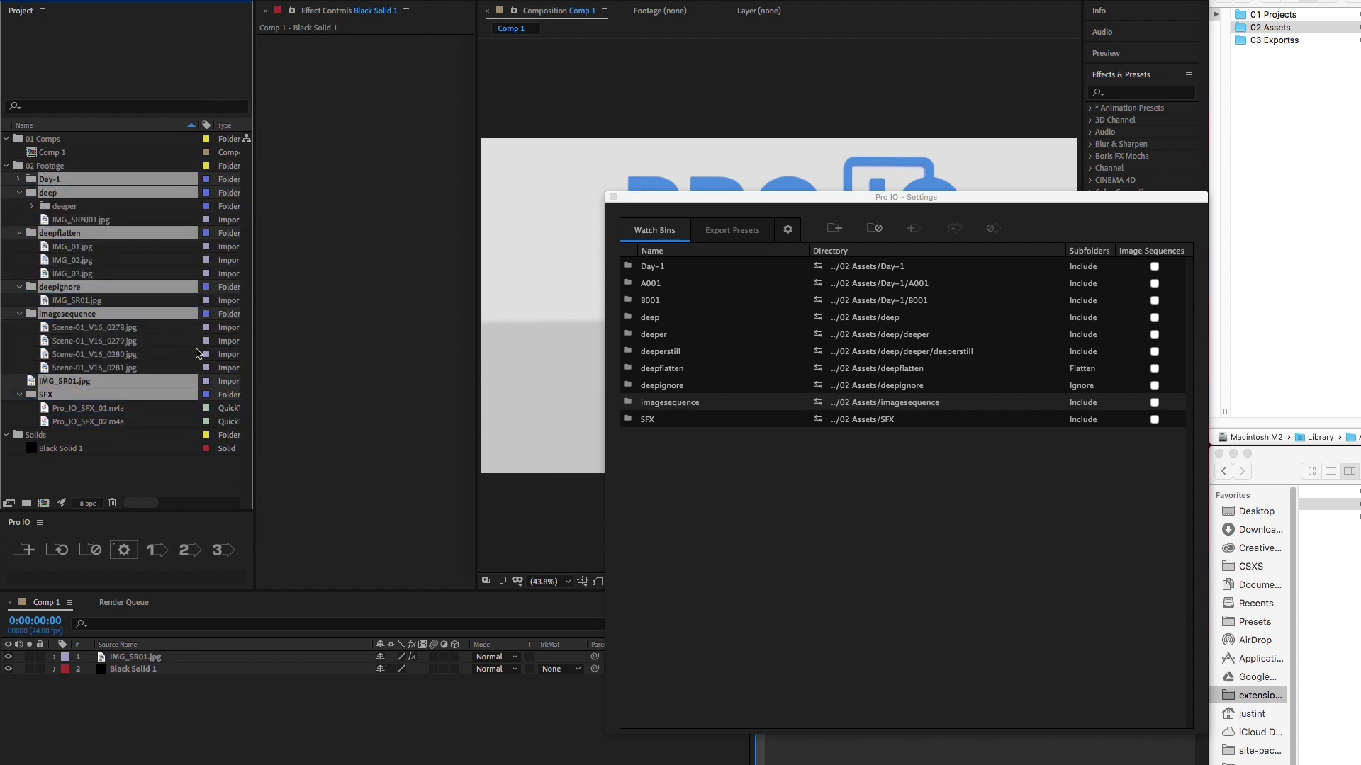
- Sync again to import the new frame, then unlink the SFX folder's watch bin
click(64, 545)
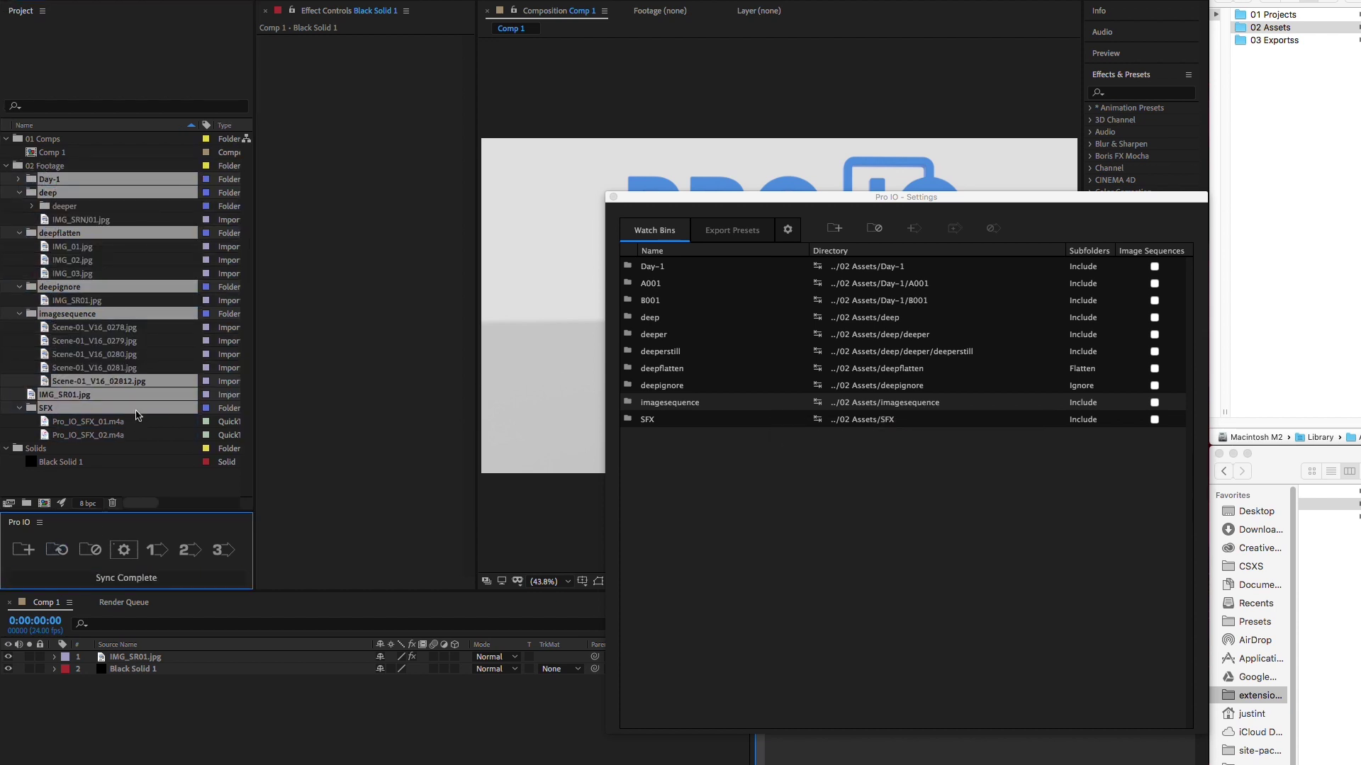
click(69, 410)
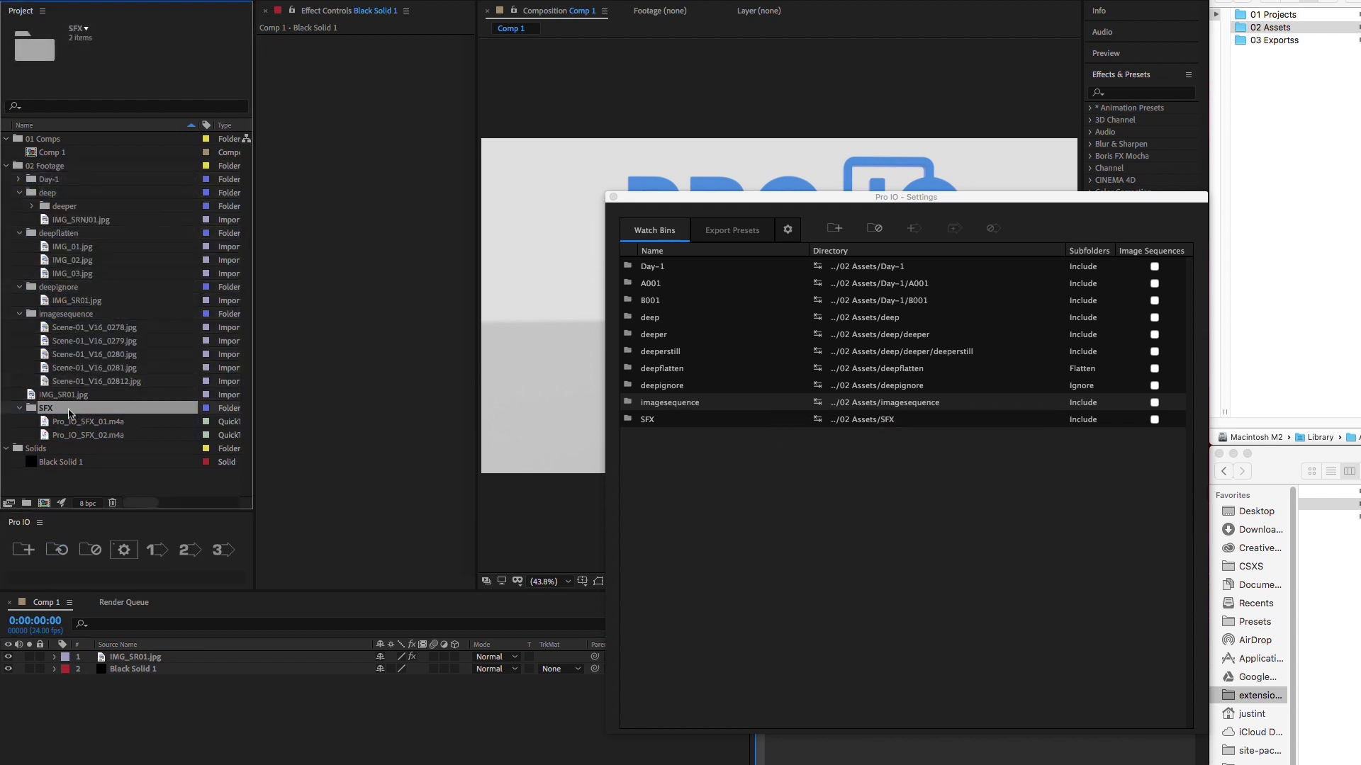
click(97, 563)
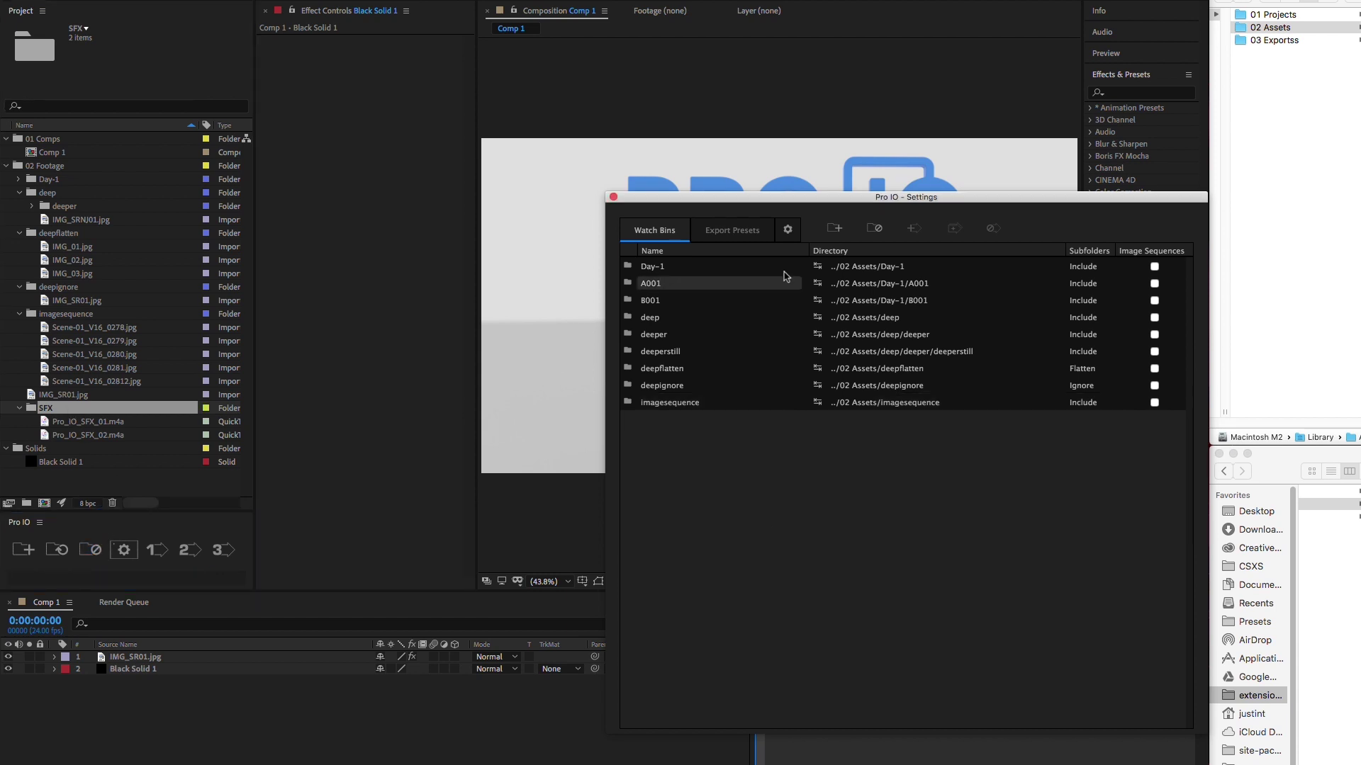
- Review the allowed file extensions list in Pro IO preferences
click(791, 230)
click(938, 347)
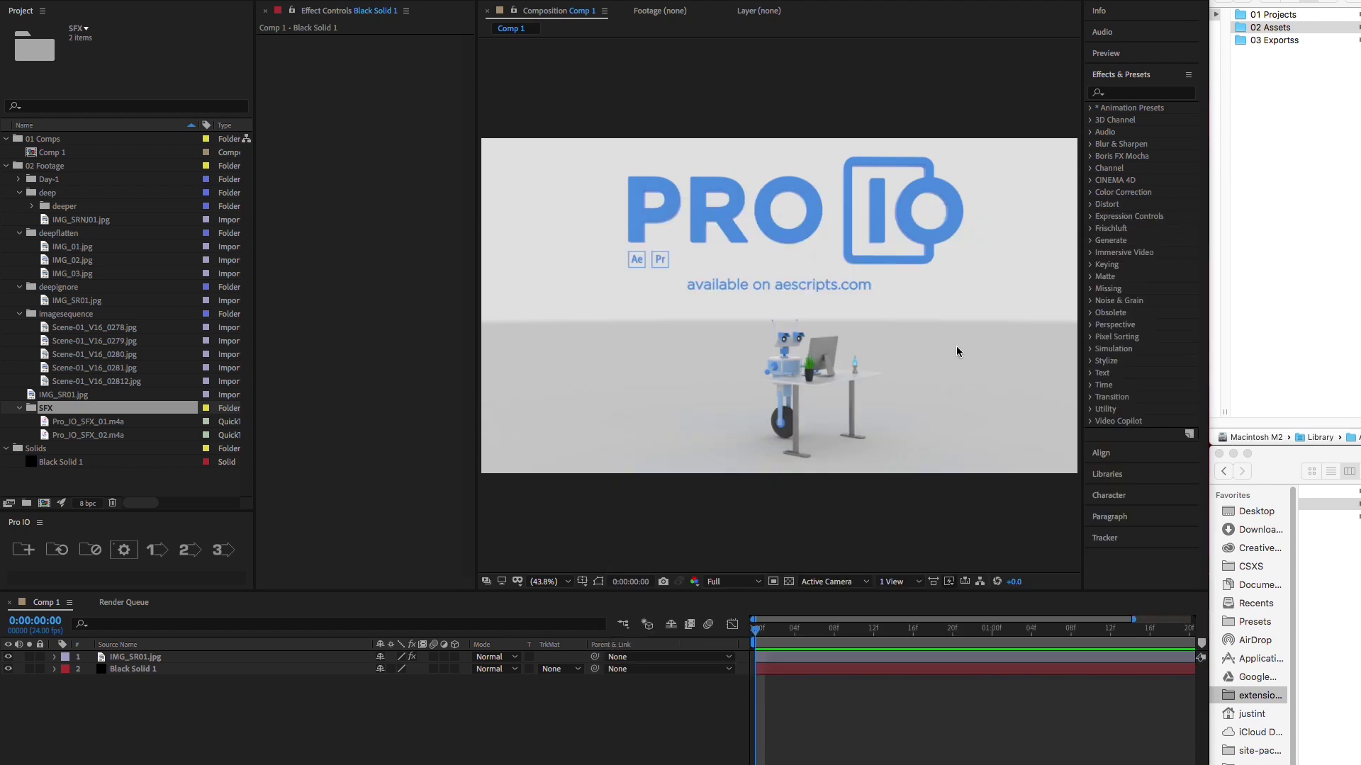
scroll(488, 230, down, 10)
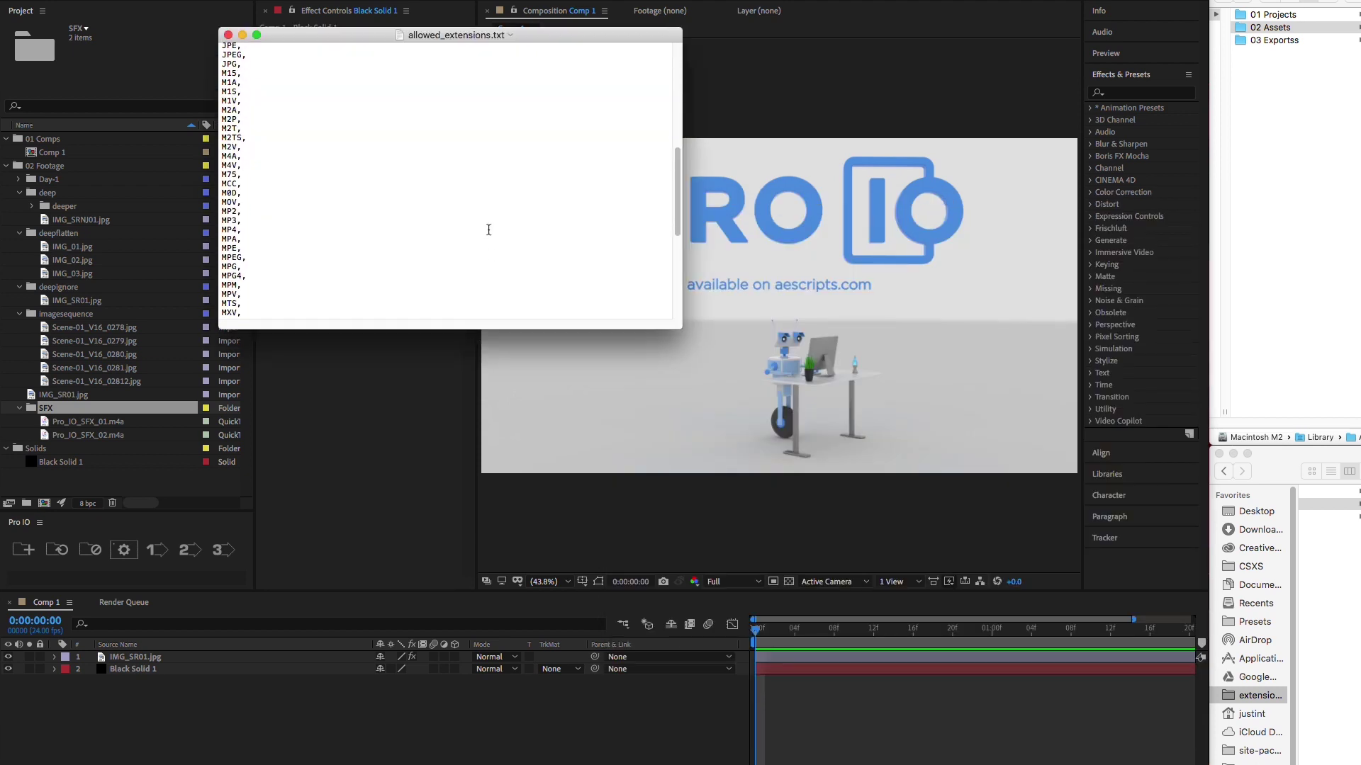
scroll(489, 229, up, 10)
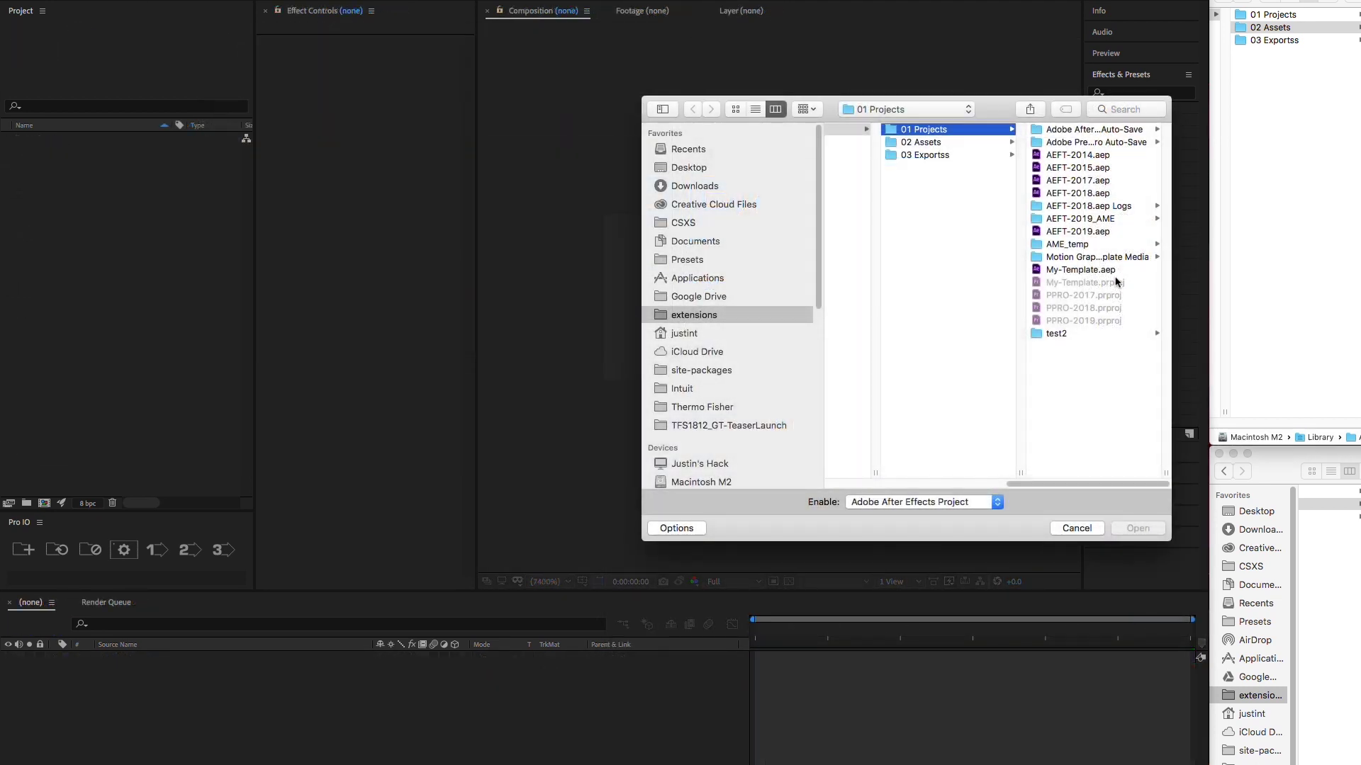
- Open the AEFT-2019.aep project and sync its watch bins from Pro IO settings
click(1102, 233)
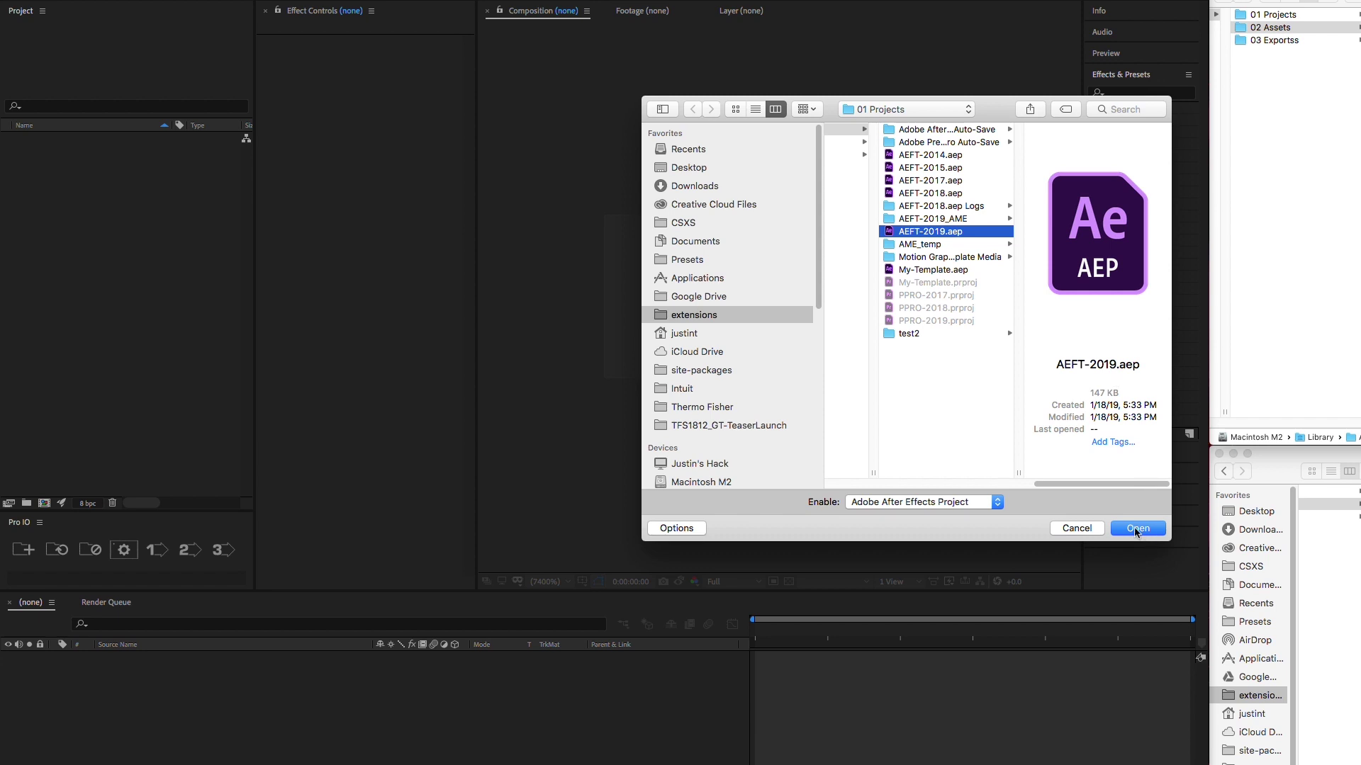
click(1136, 529)
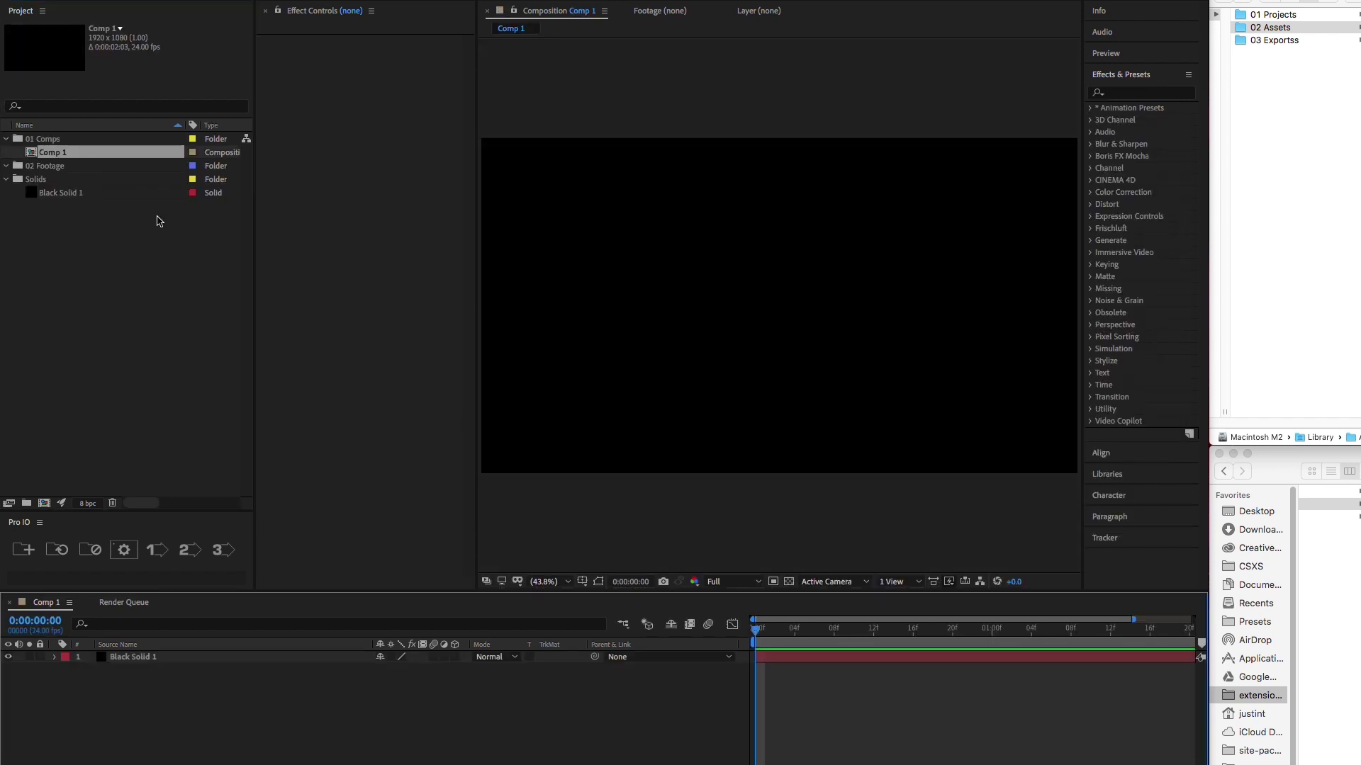
click(124, 550)
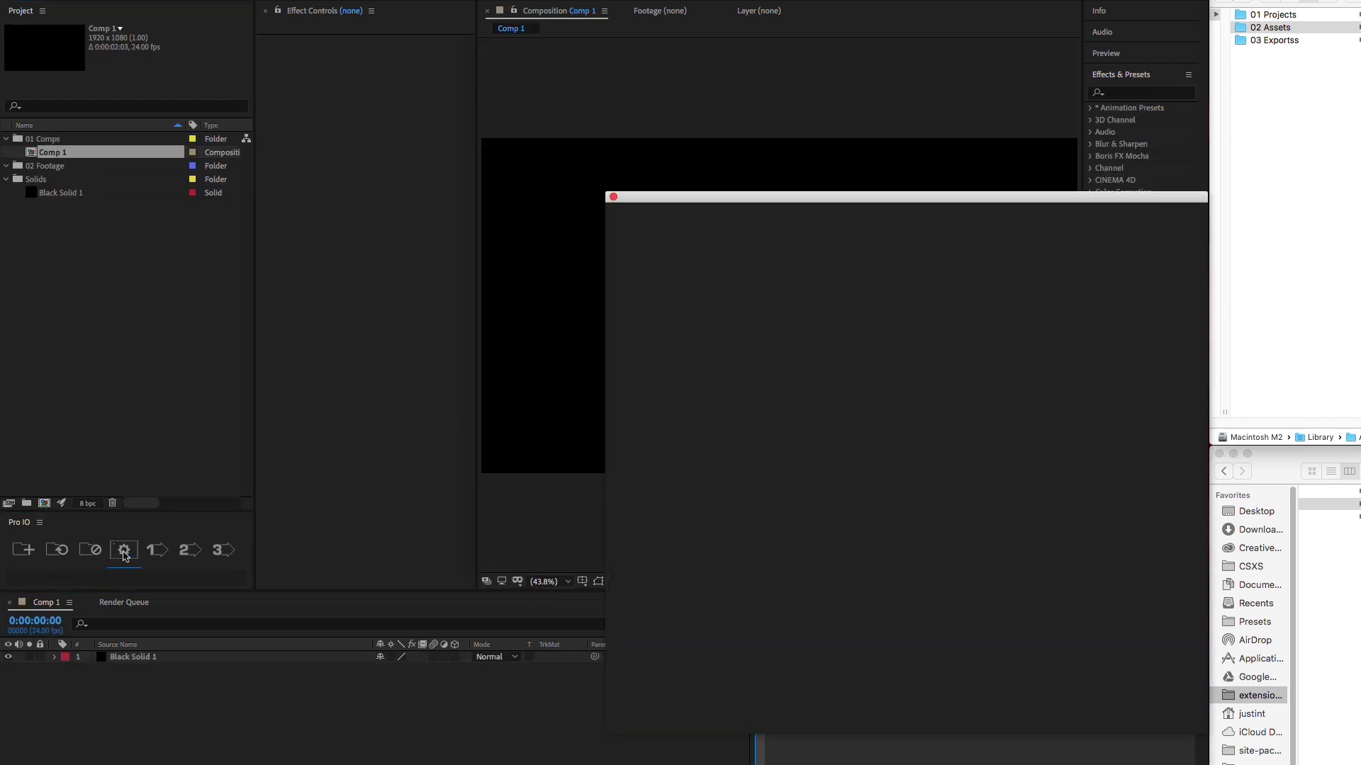
click(57, 550)
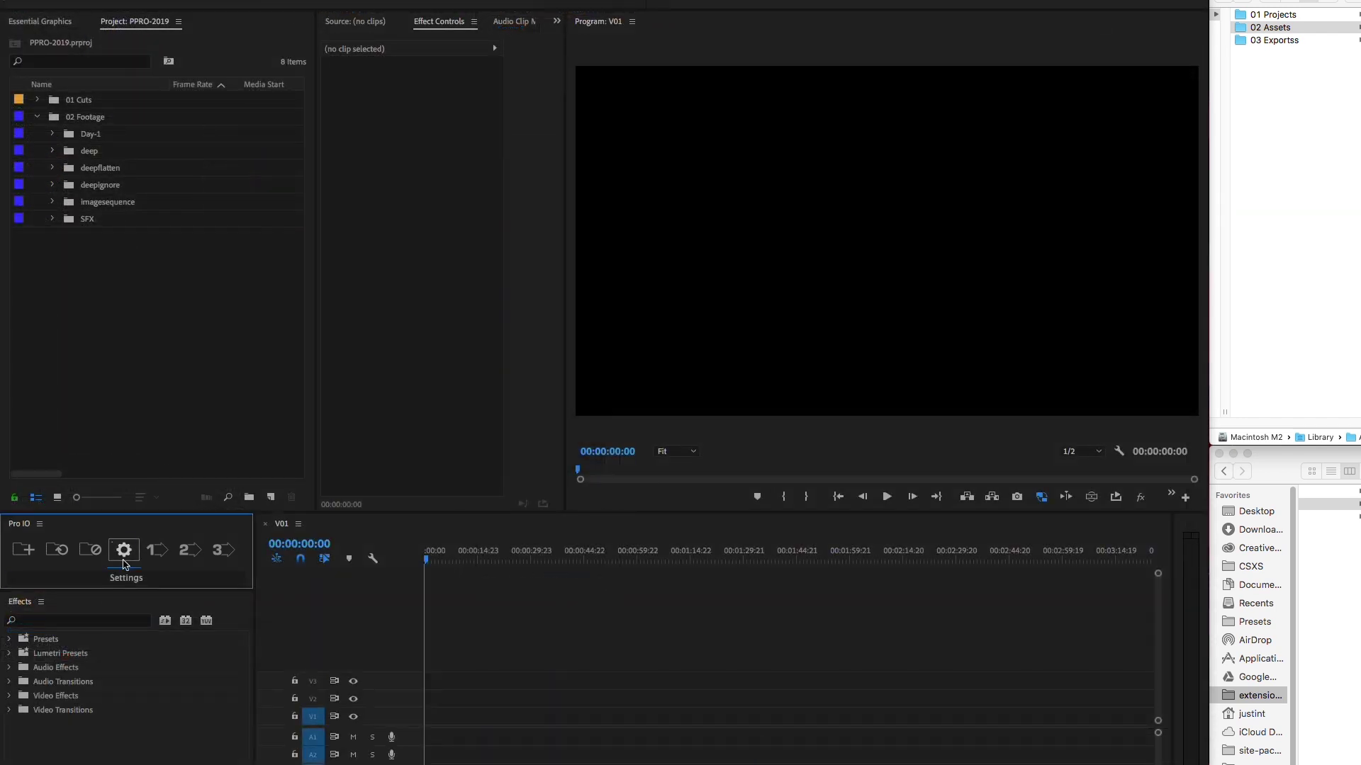
- Add a new Untitled preset to Pro IO's Export Presets list
click(124, 559)
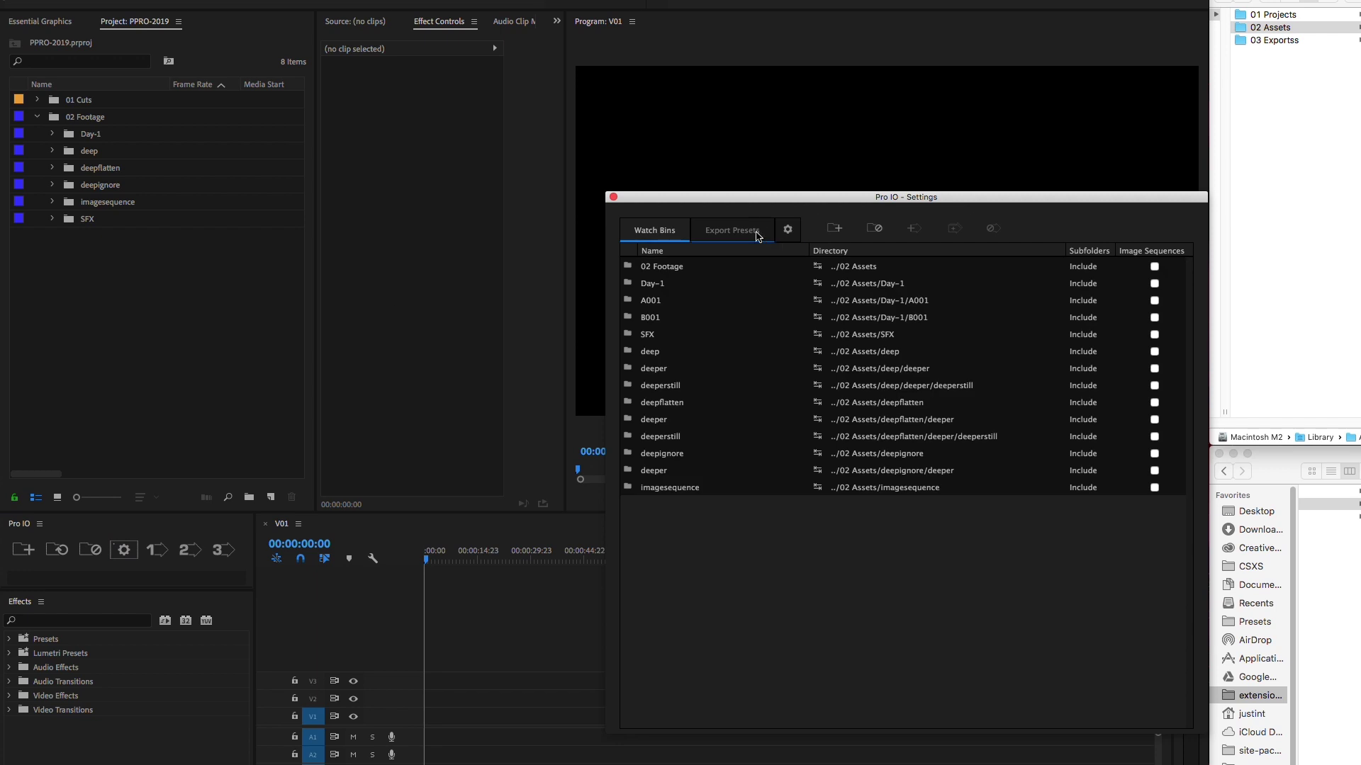
click(757, 233)
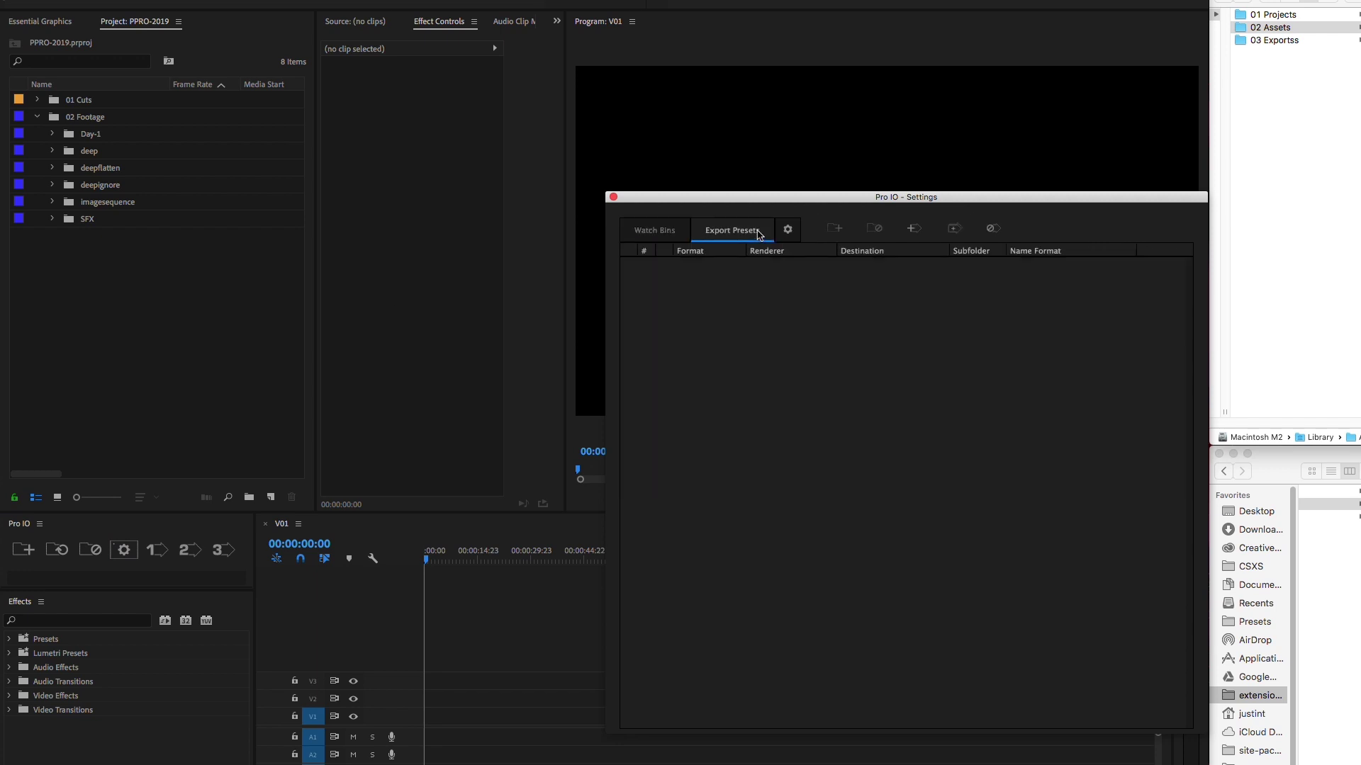
click(916, 231)
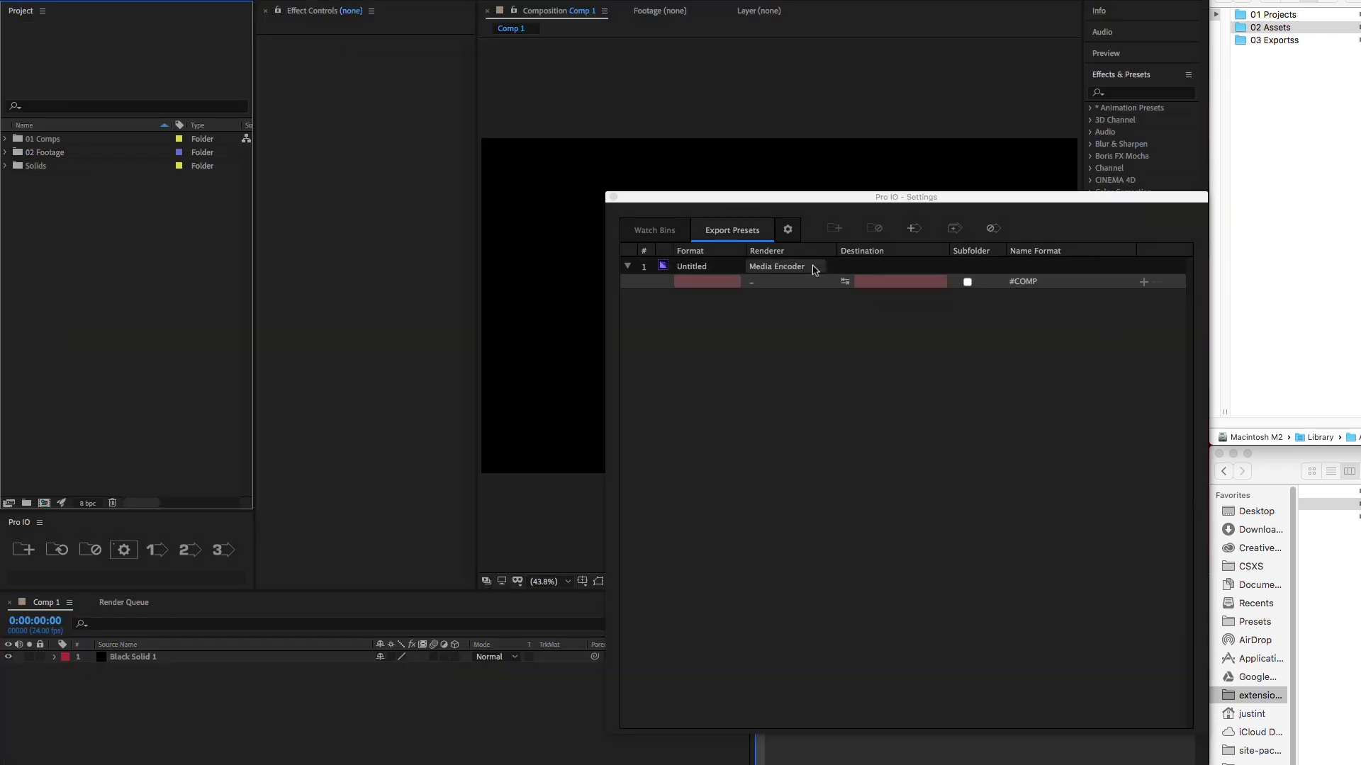
- Set the preset to render with After Effects in ProRes-422, loading the ProRes-422HQ.epr file
click(814, 268)
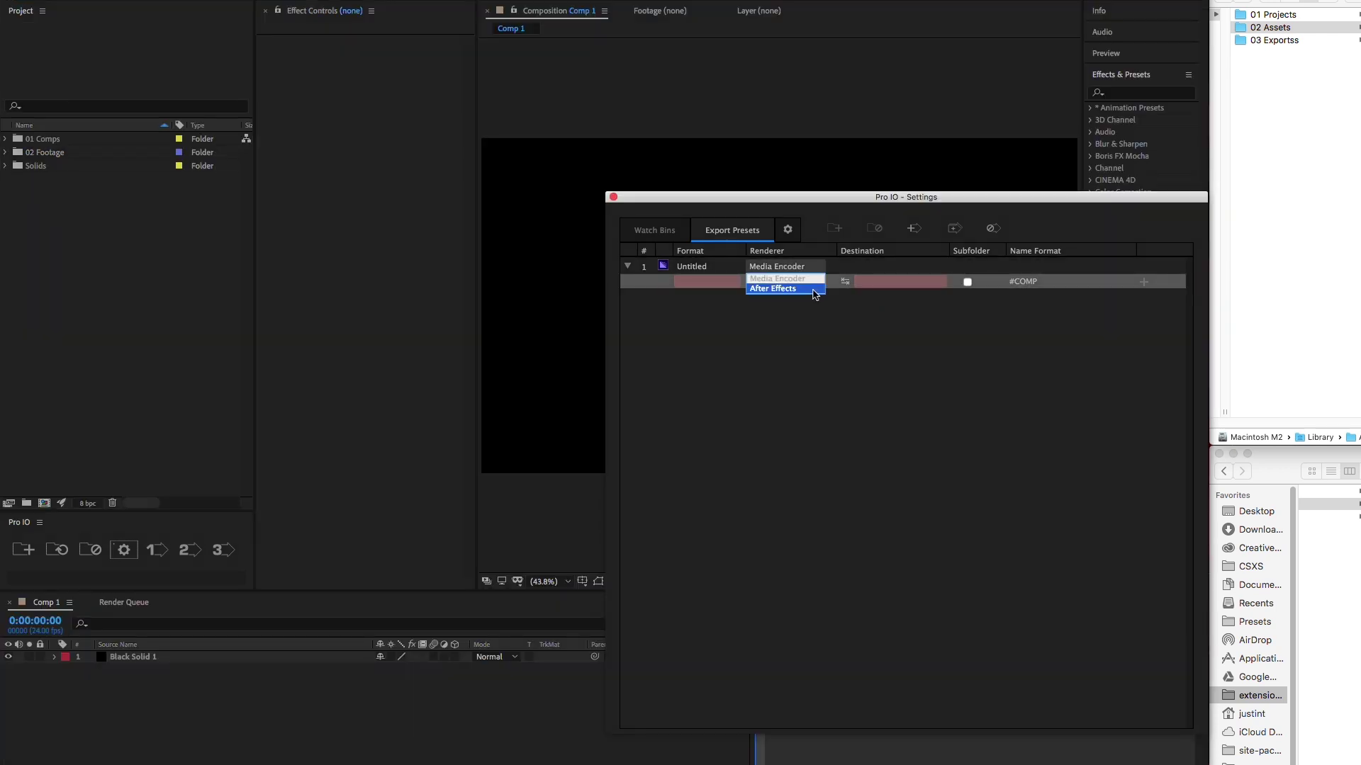
click(814, 289)
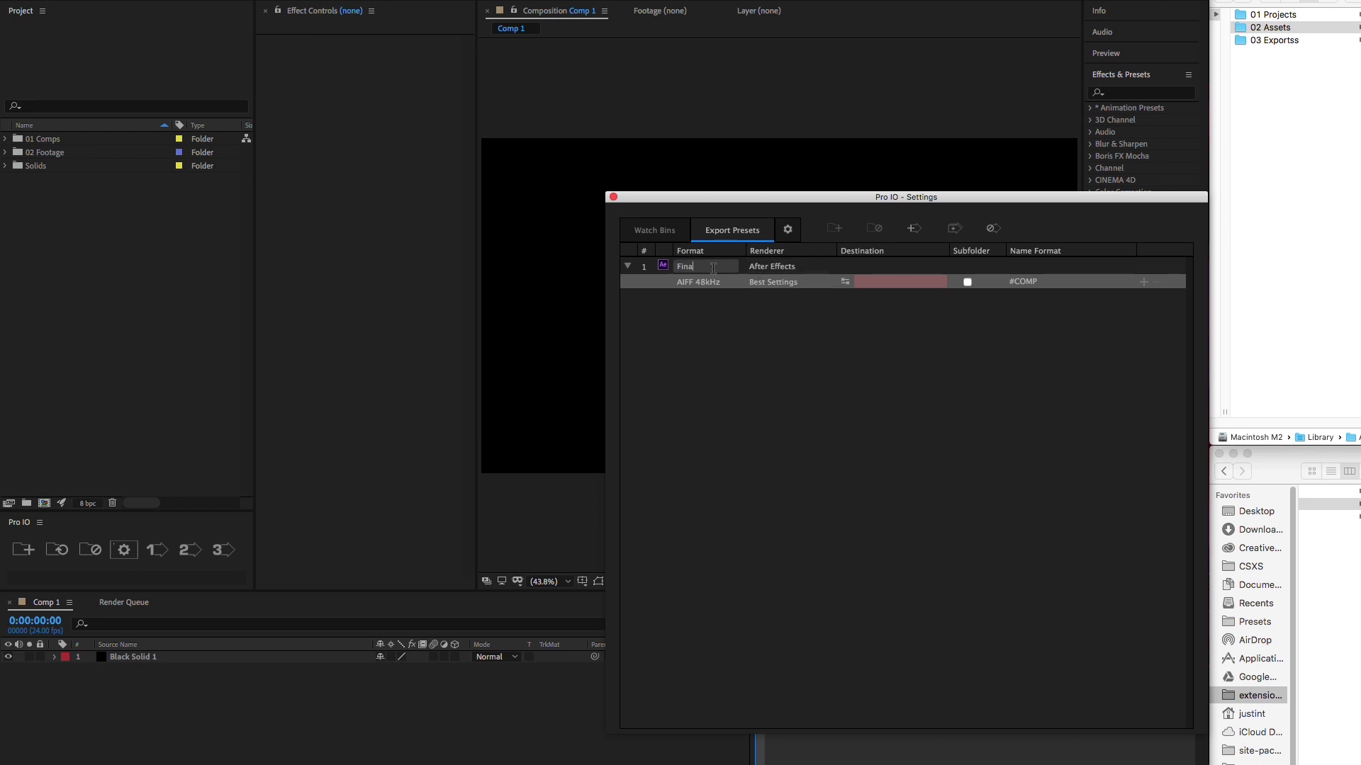
click(732, 287)
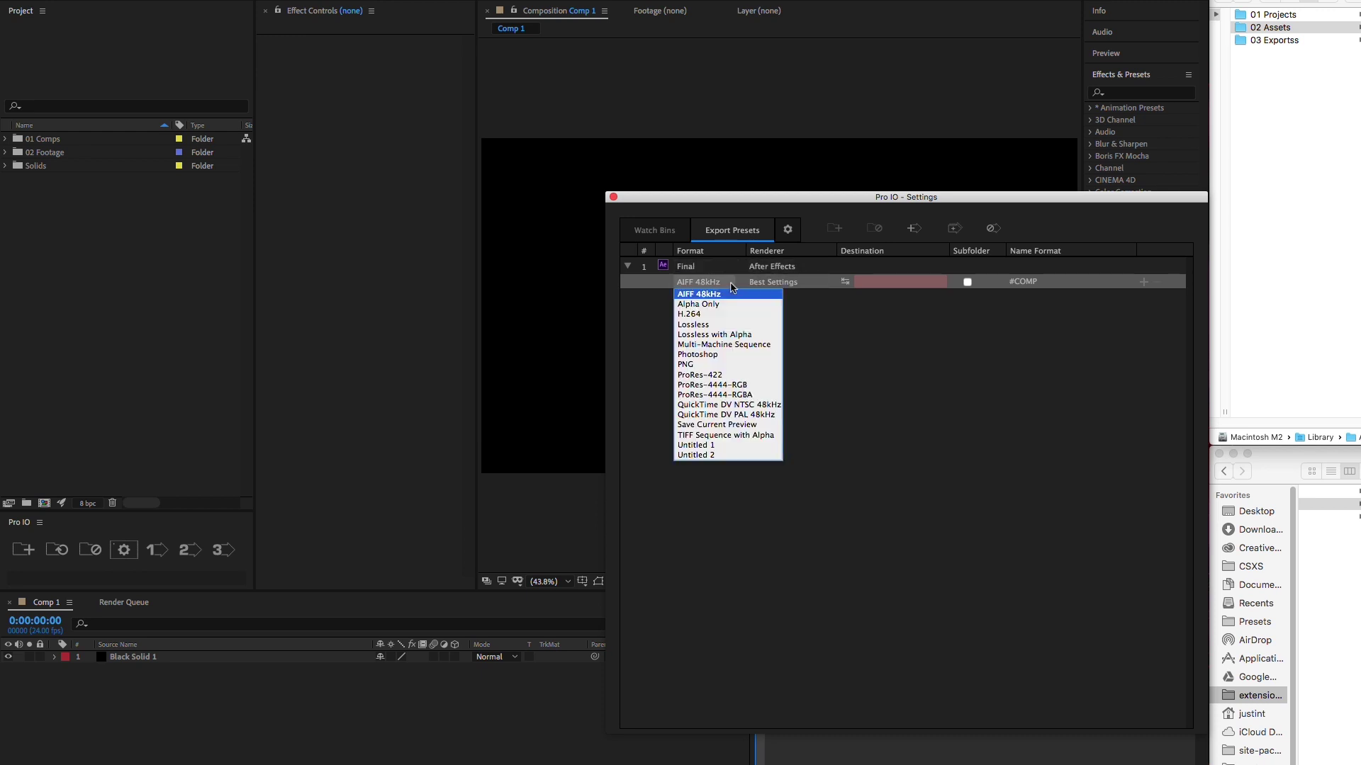
click(732, 375)
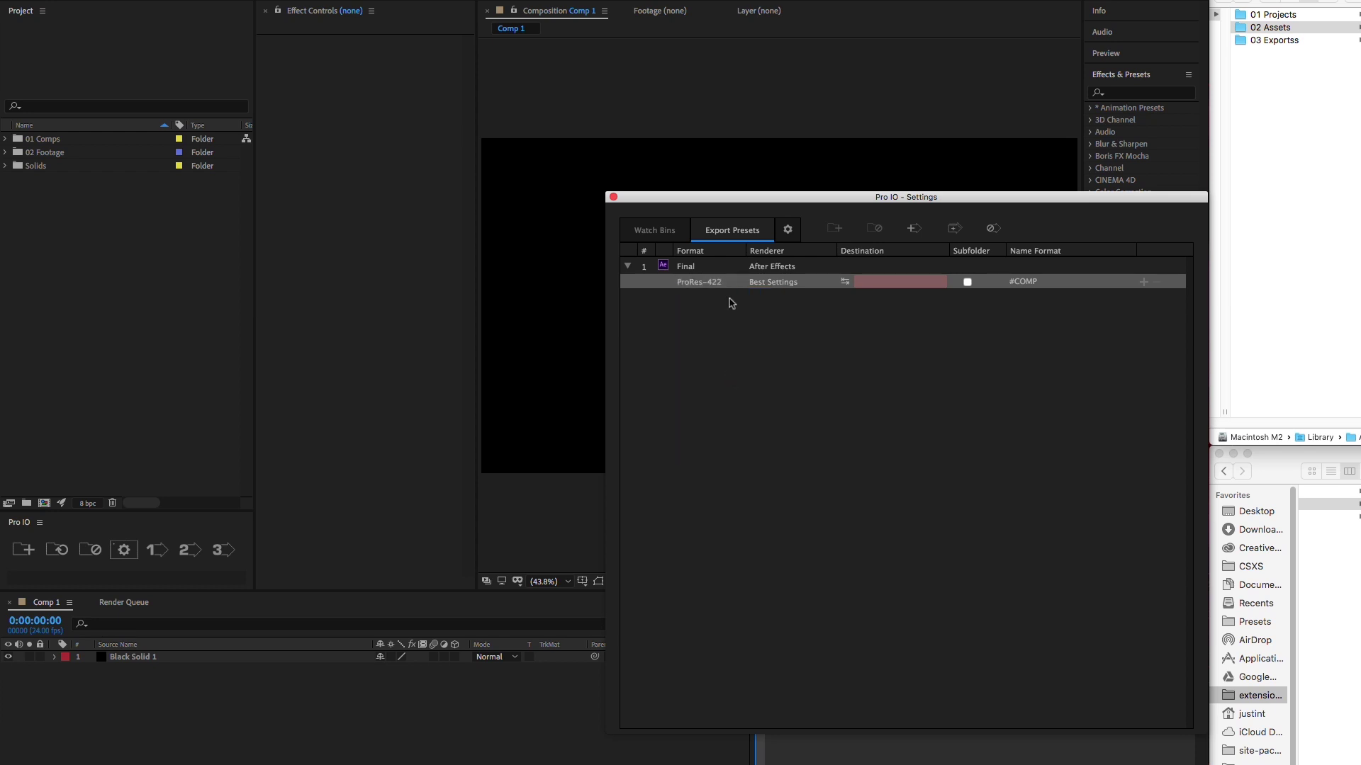
click(792, 286)
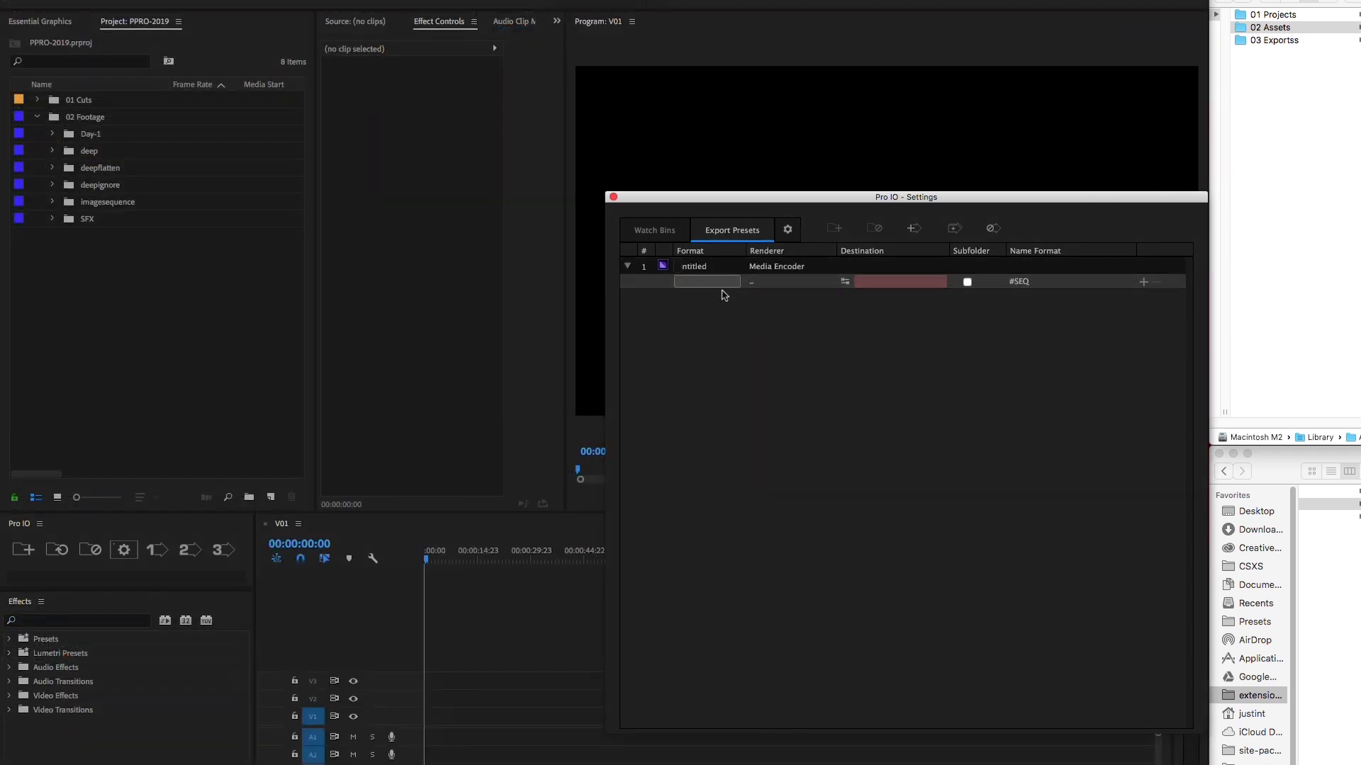
click(720, 292)
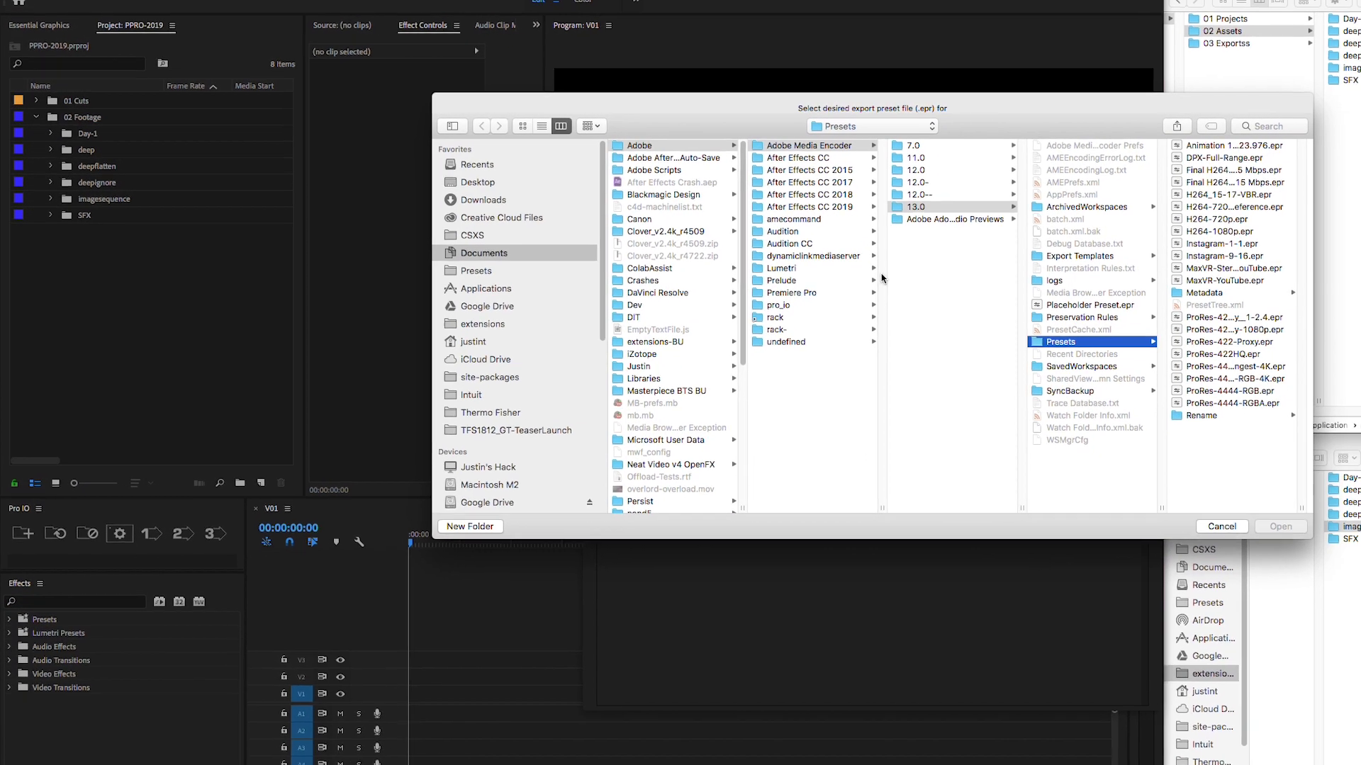
click(1211, 354)
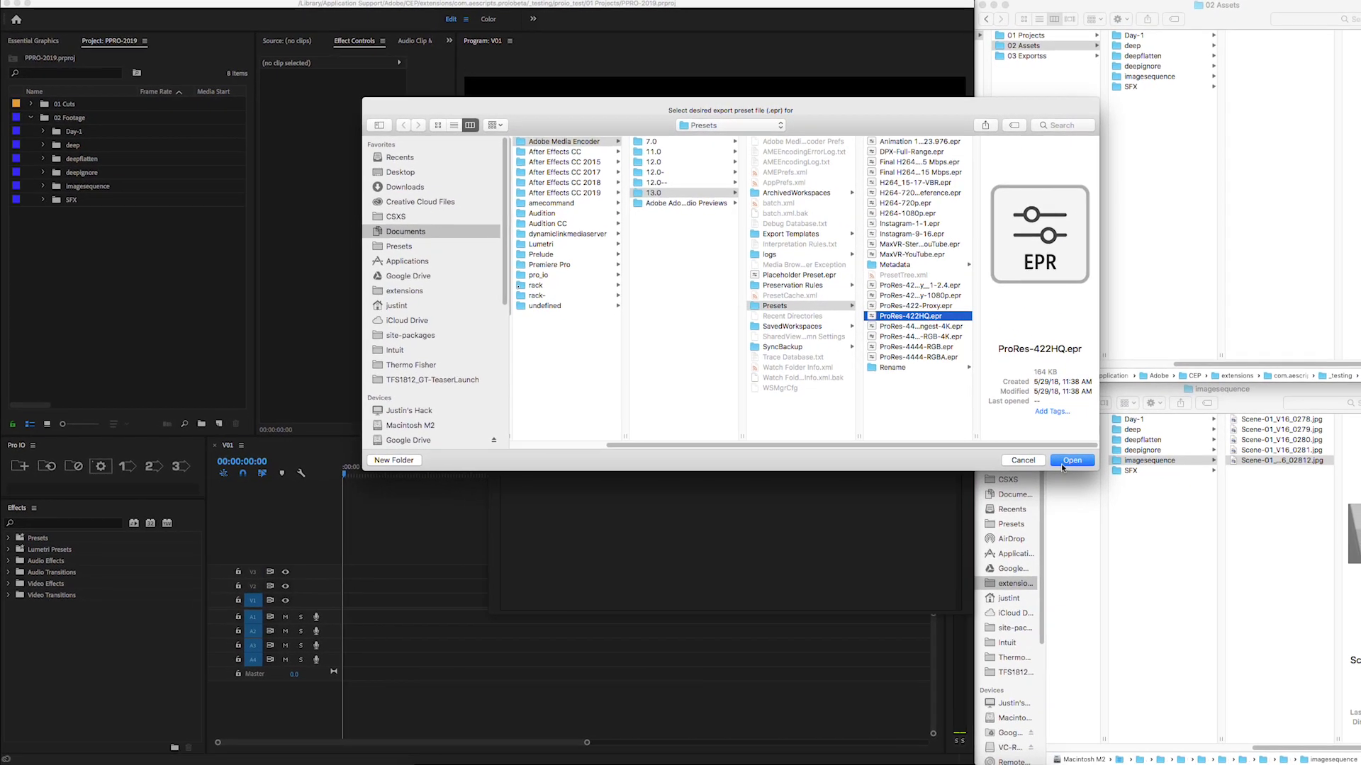
click(1070, 461)
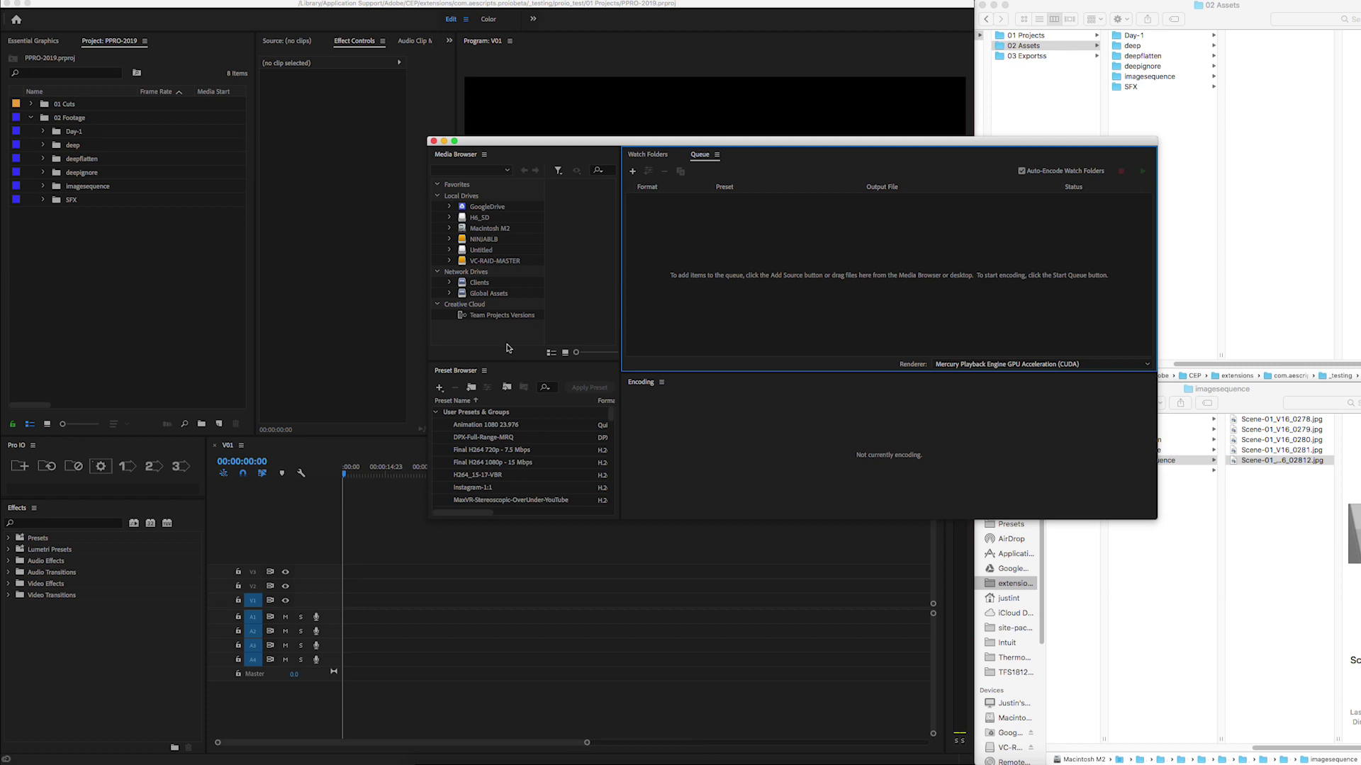
- Create a new encoding preset in Media Encoder's Preset Browser
click(439, 387)
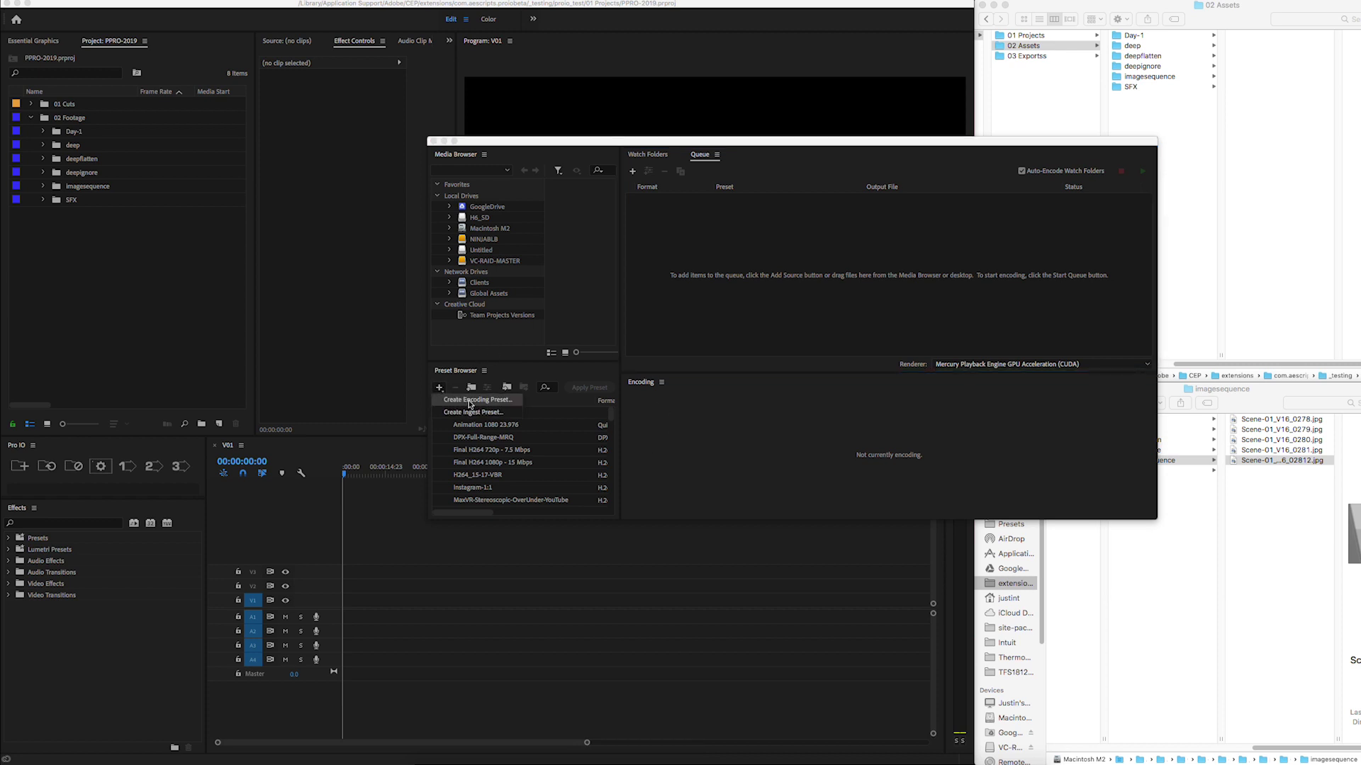
click(468, 400)
click(765, 151)
click(751, 307)
click(885, 640)
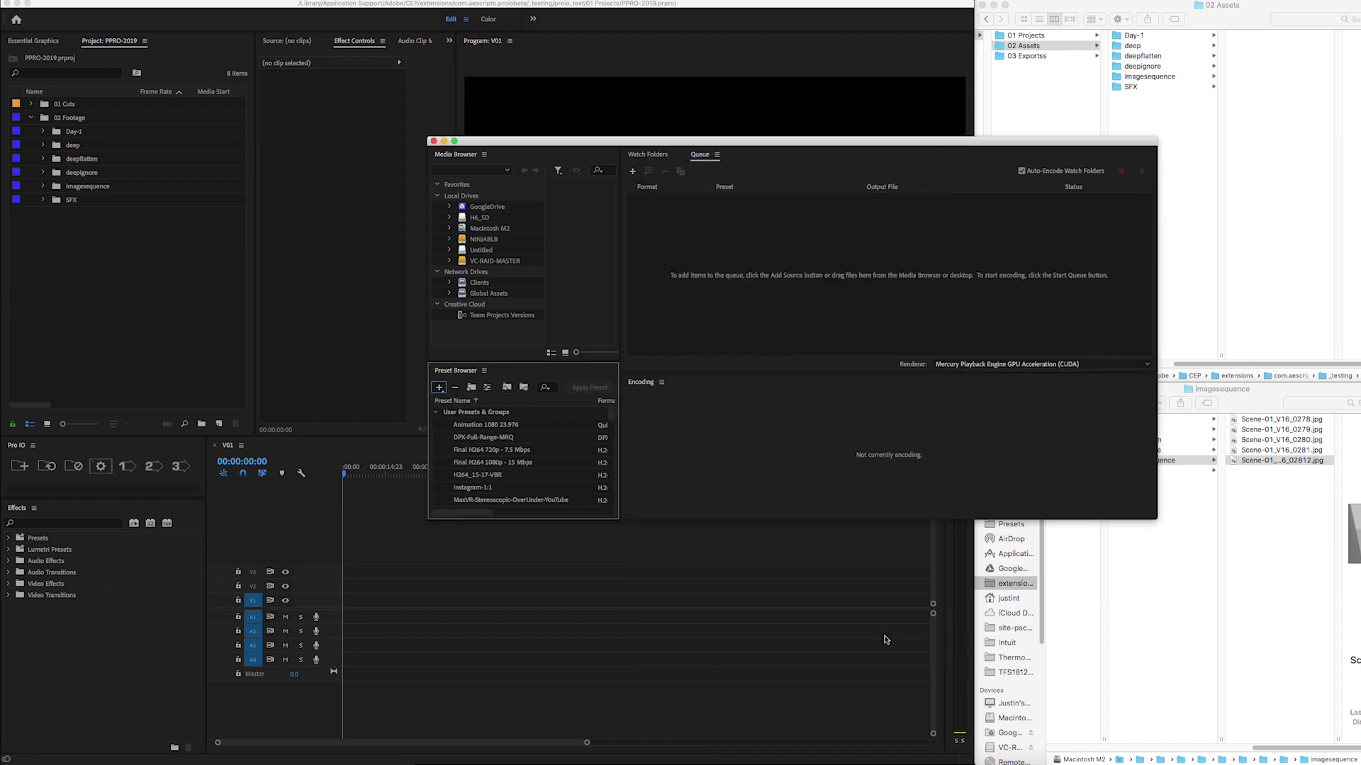
- Set the Final preset to ProRes_422.epr, exporting to 03 Exports as a relative path
click(555, 284)
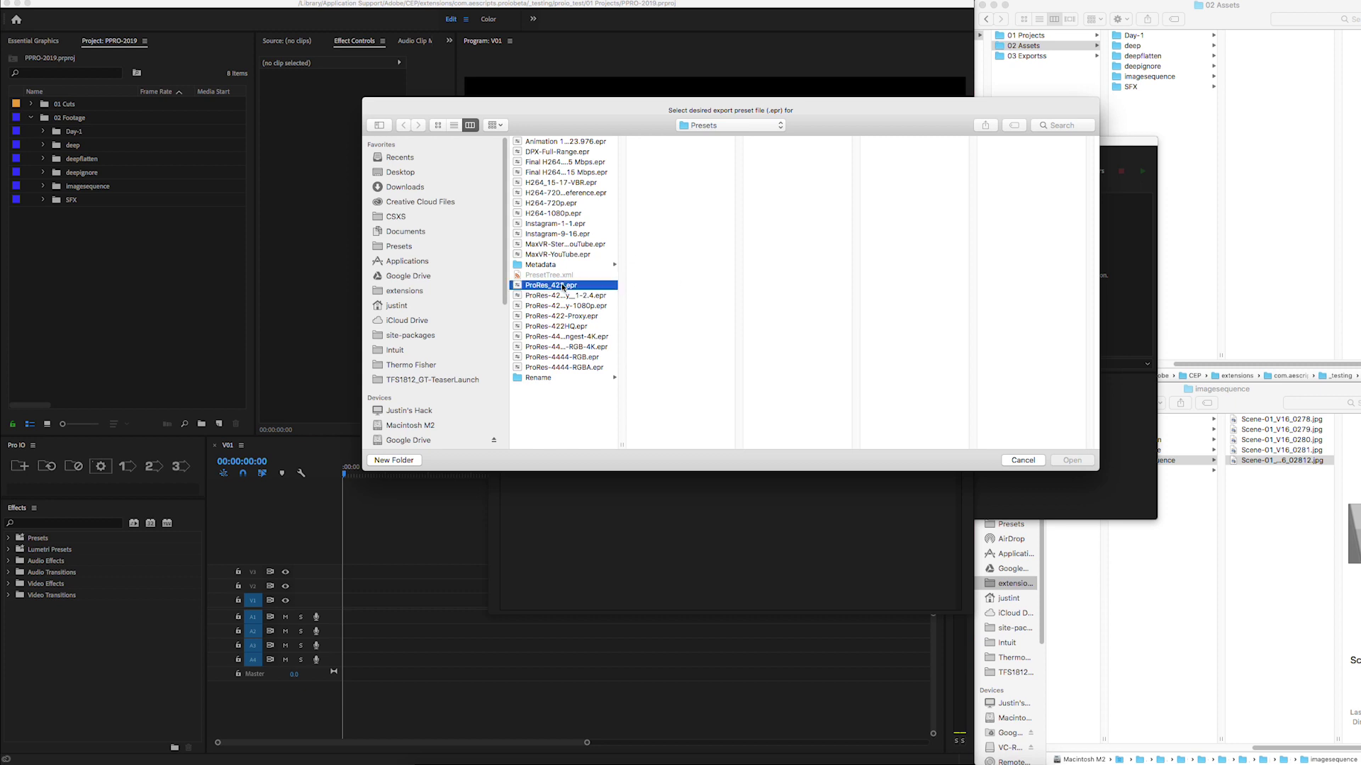
key(Return)
click(894, 162)
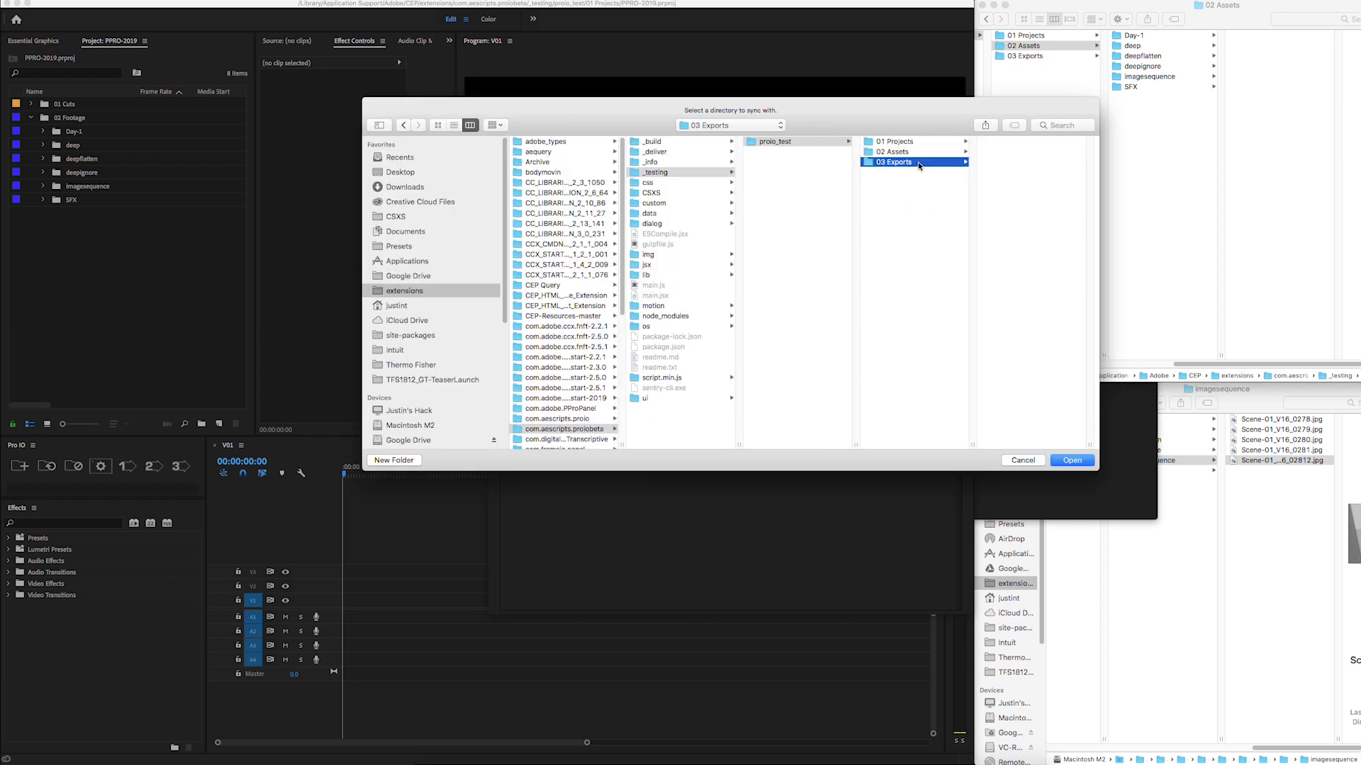
click(1074, 462)
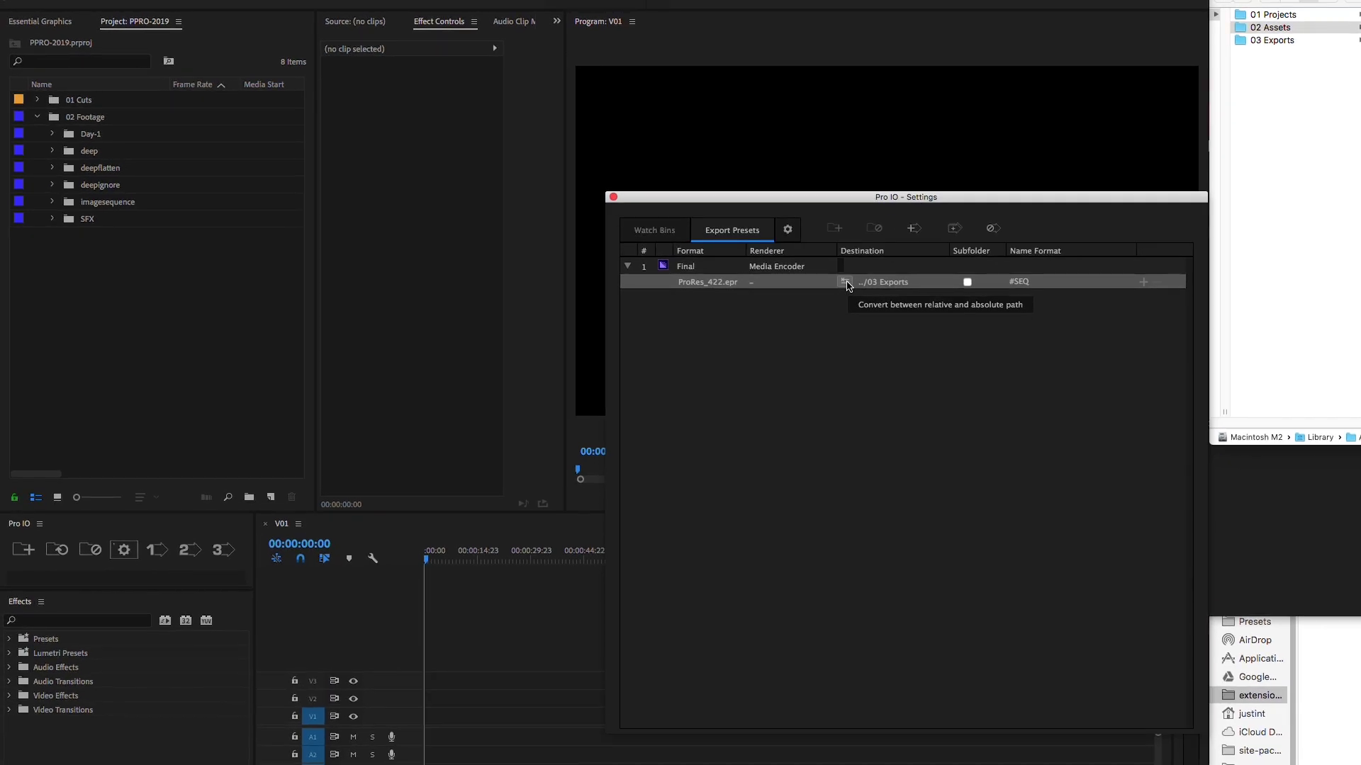
click(845, 282)
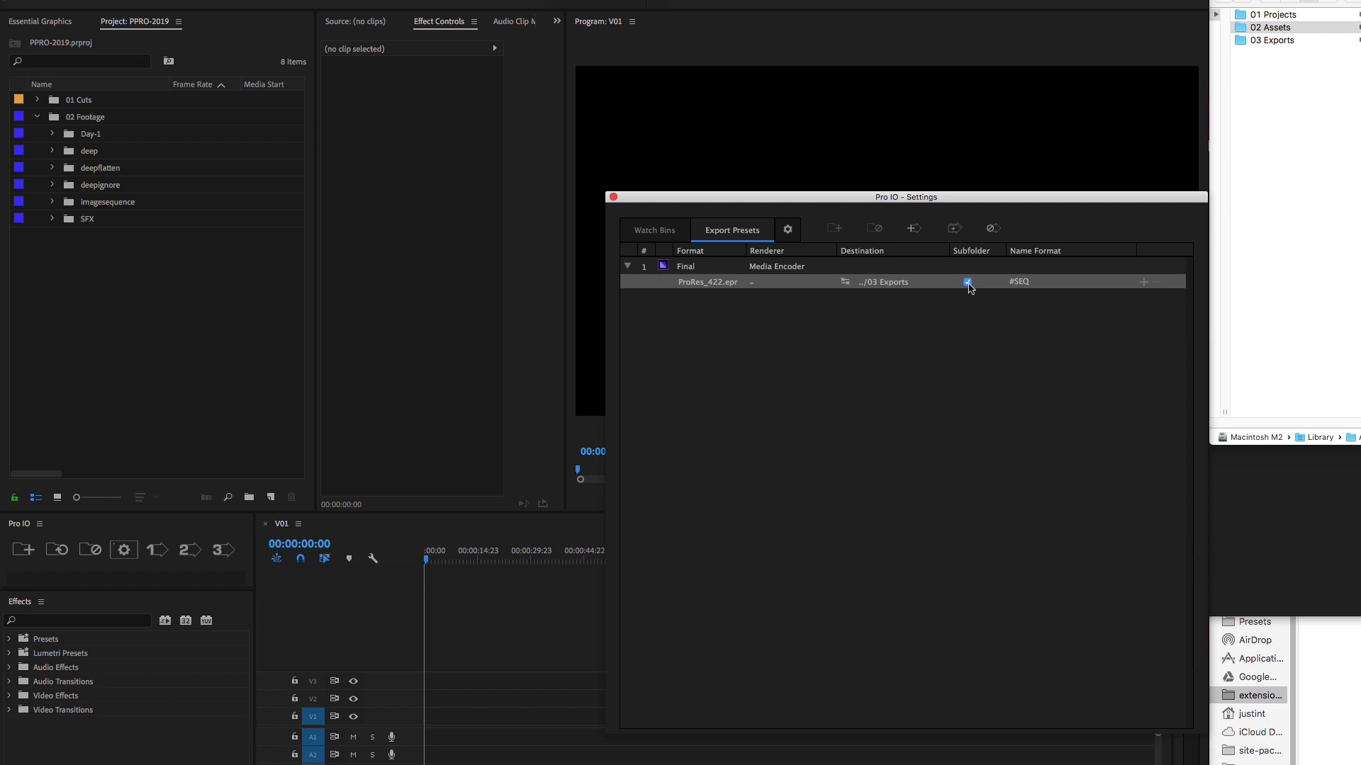
click(1037, 281)
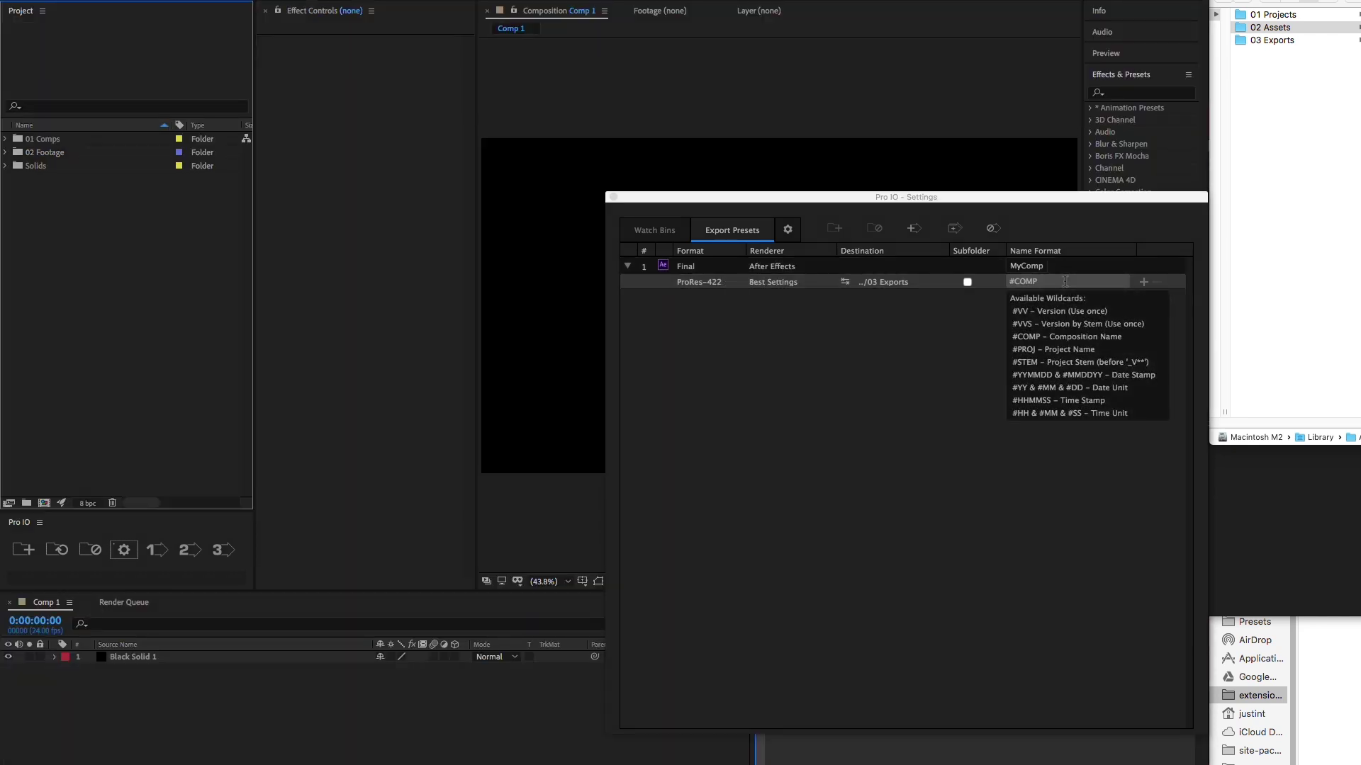
- Change the ProRes output's name format to #COMP_#VVS
click(1066, 285)
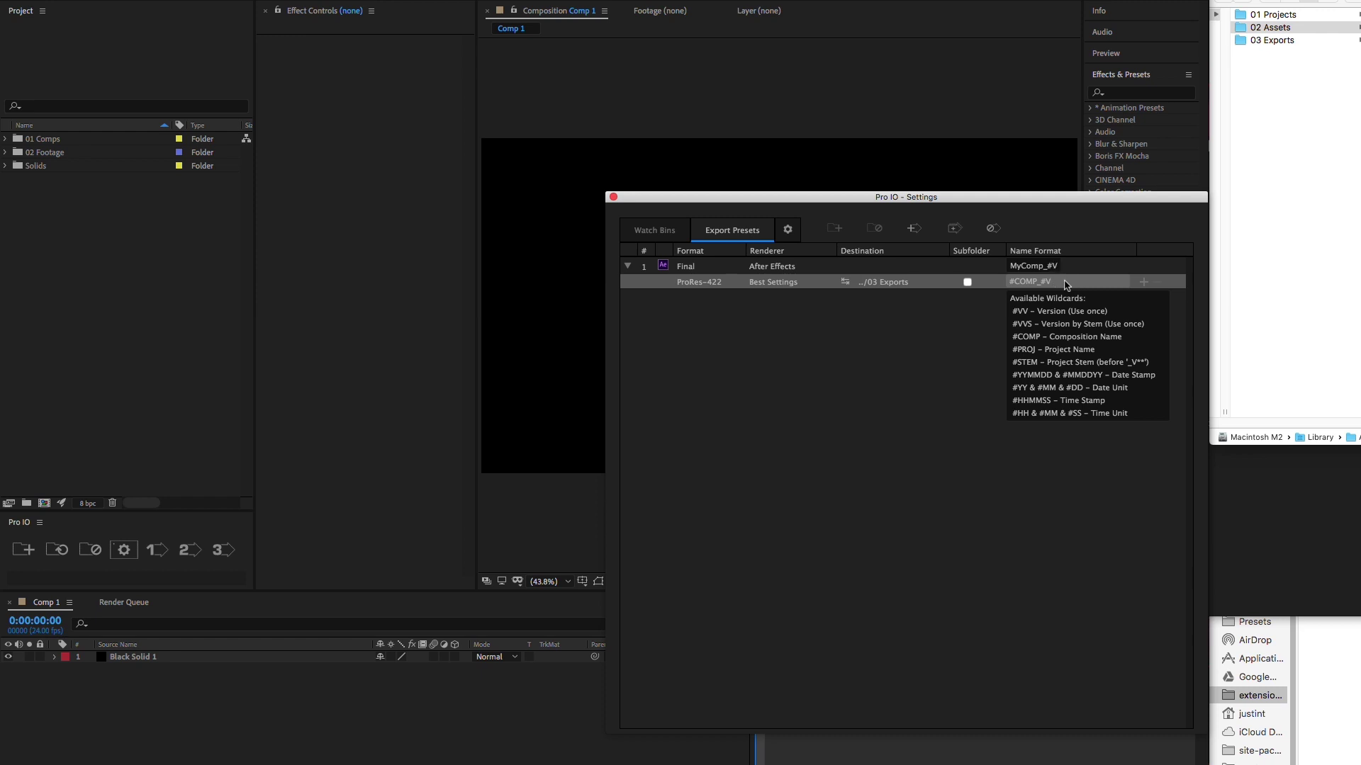
key(BackSpace)
text(PROJ)
key(BackSpace)
key(BackSpace)
key(BackSpace)
key(BackSpace)
text(STEM)
key(BackSpace)
key(BackSpace)
key(BackSpace)
key(BackSpace)
text(HHMMSS)
key(BackSpace)
key(BackSpace)
key(BackSpace)
key(BackSpace)
key(BackSpace)
key(BackSpace)
text(VVS)
key(Return)
- Add AIFF 48kHz and Lossless outputs and rename the ProRes output #COMP_#VVS_ProRes
click(1143, 282)
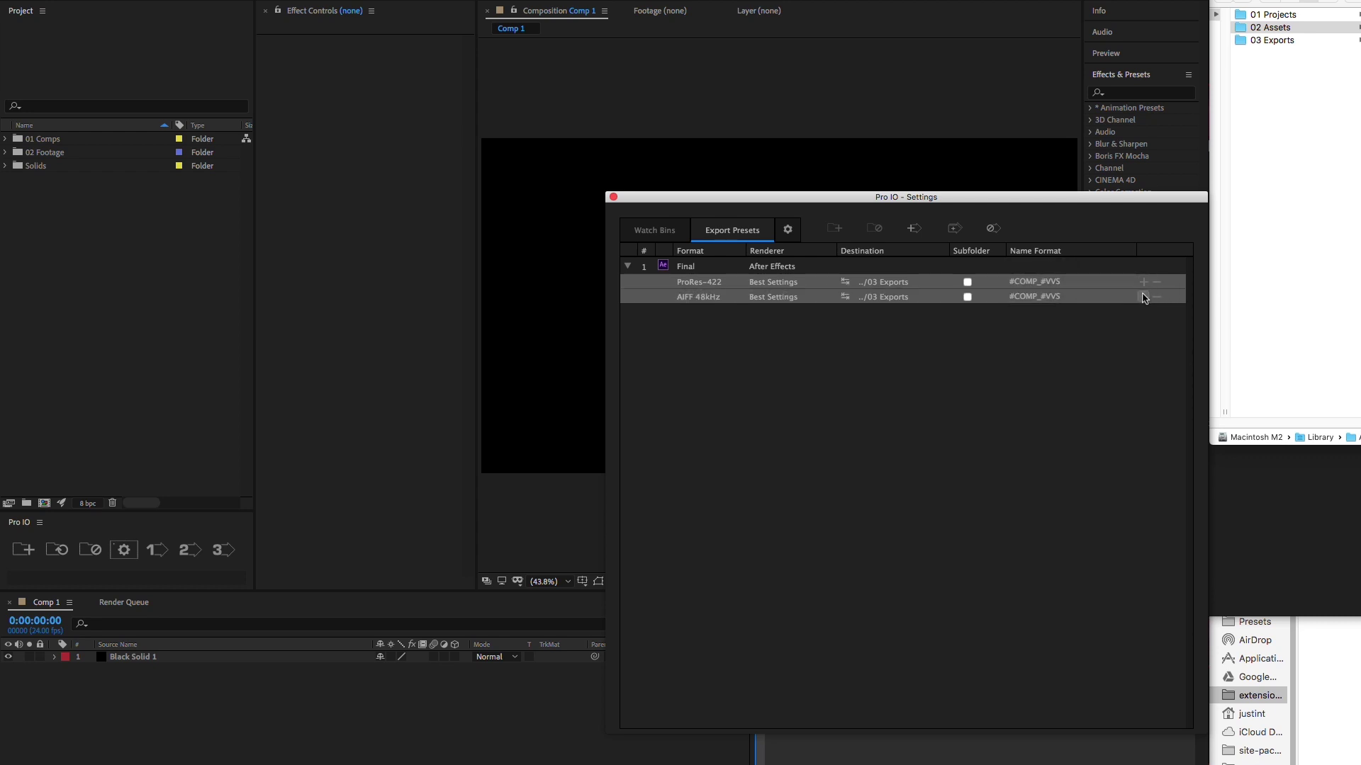
click(1145, 298)
click(1109, 282)
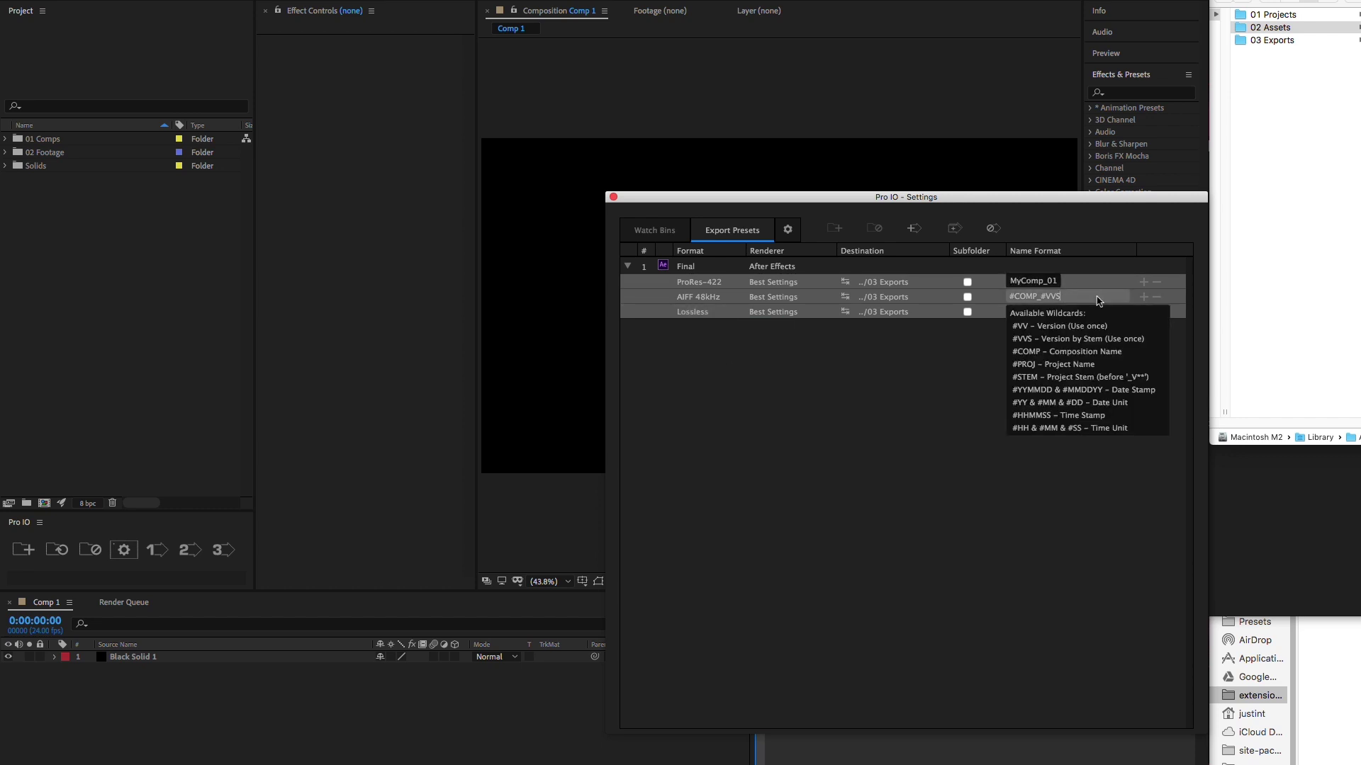
text(_ProRes)
key(Return)
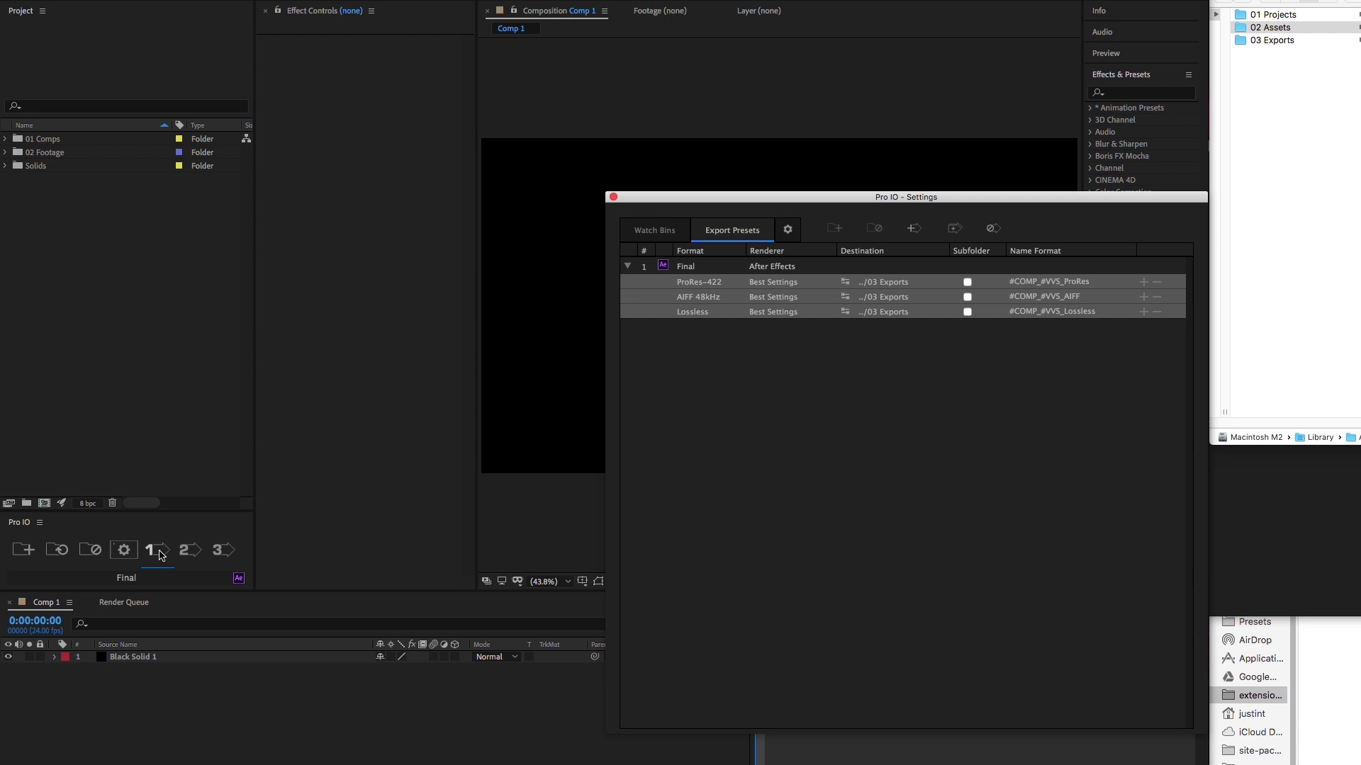
- Queue Comp 1 from the 01 Comps folder with the Final preset
click(6, 139)
click(50, 152)
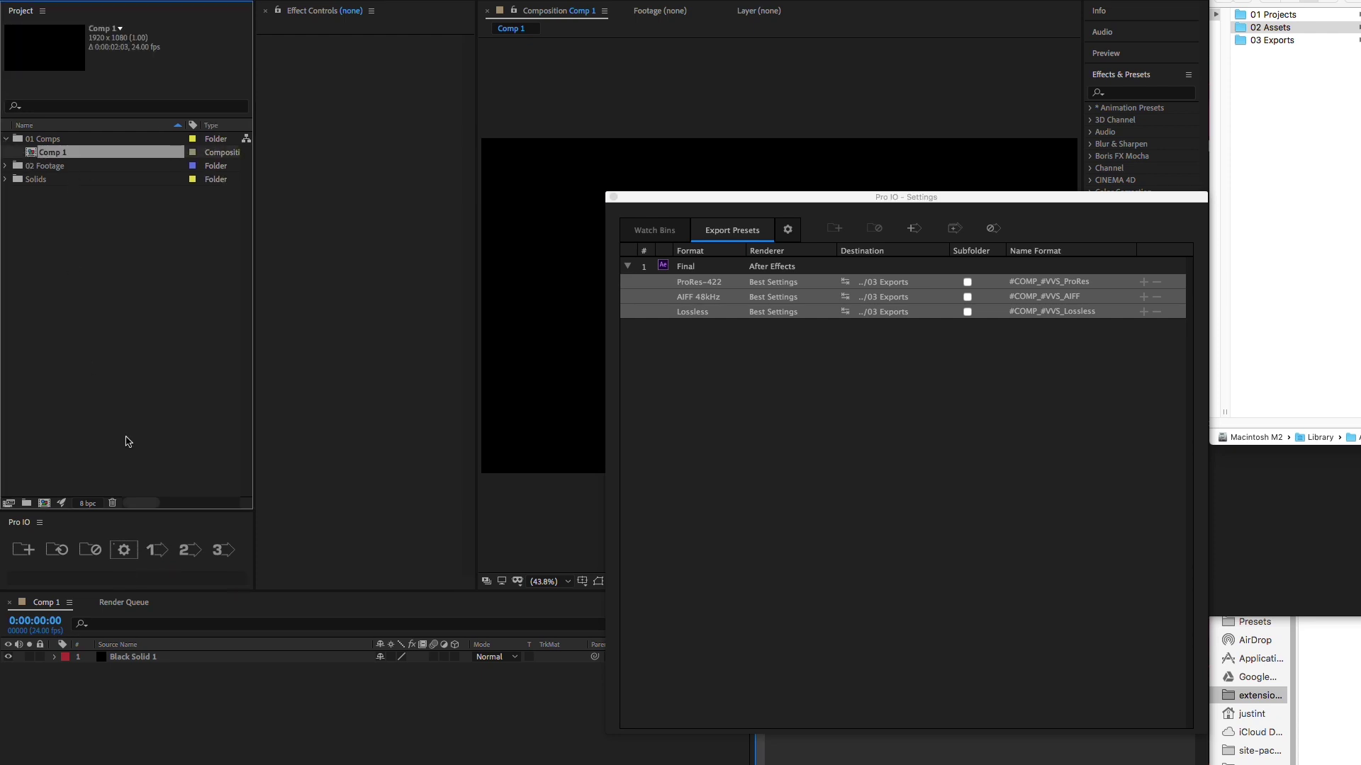
click(154, 549)
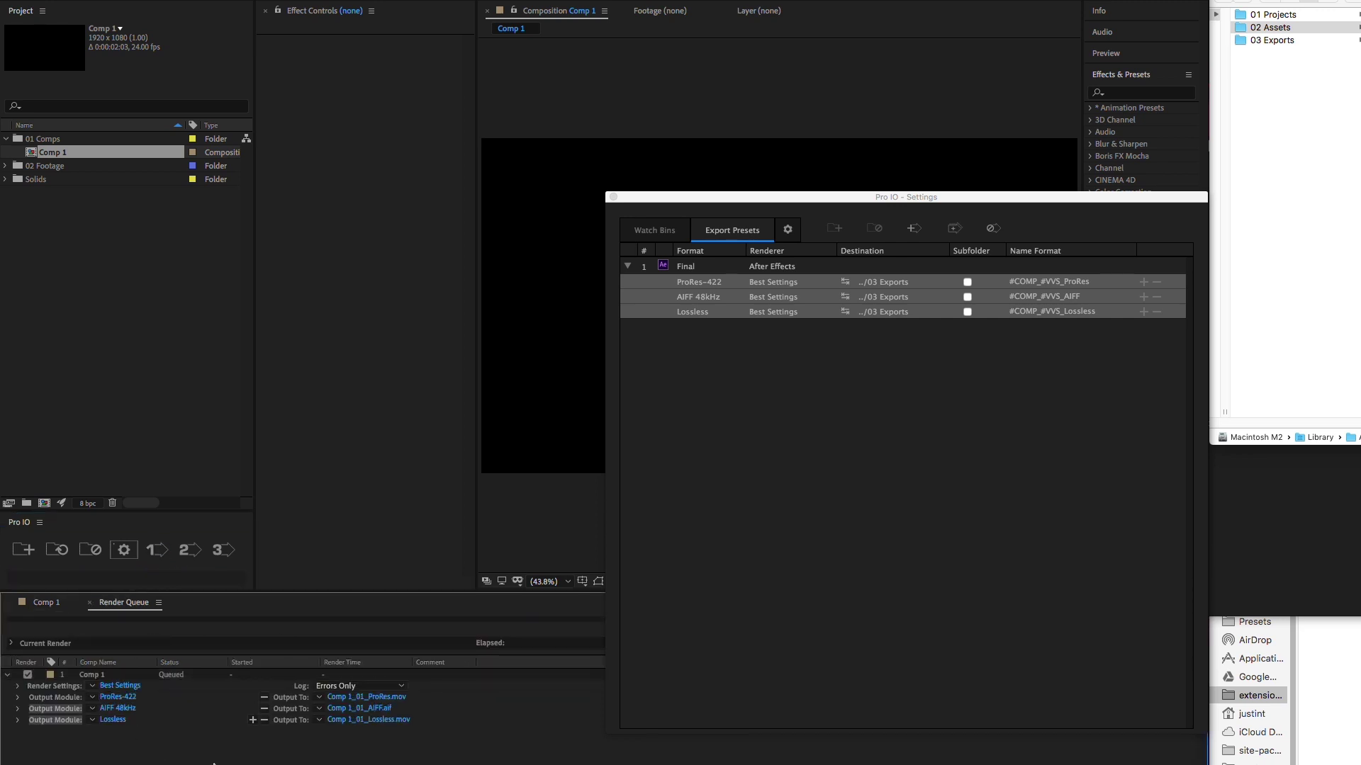
click(113, 719)
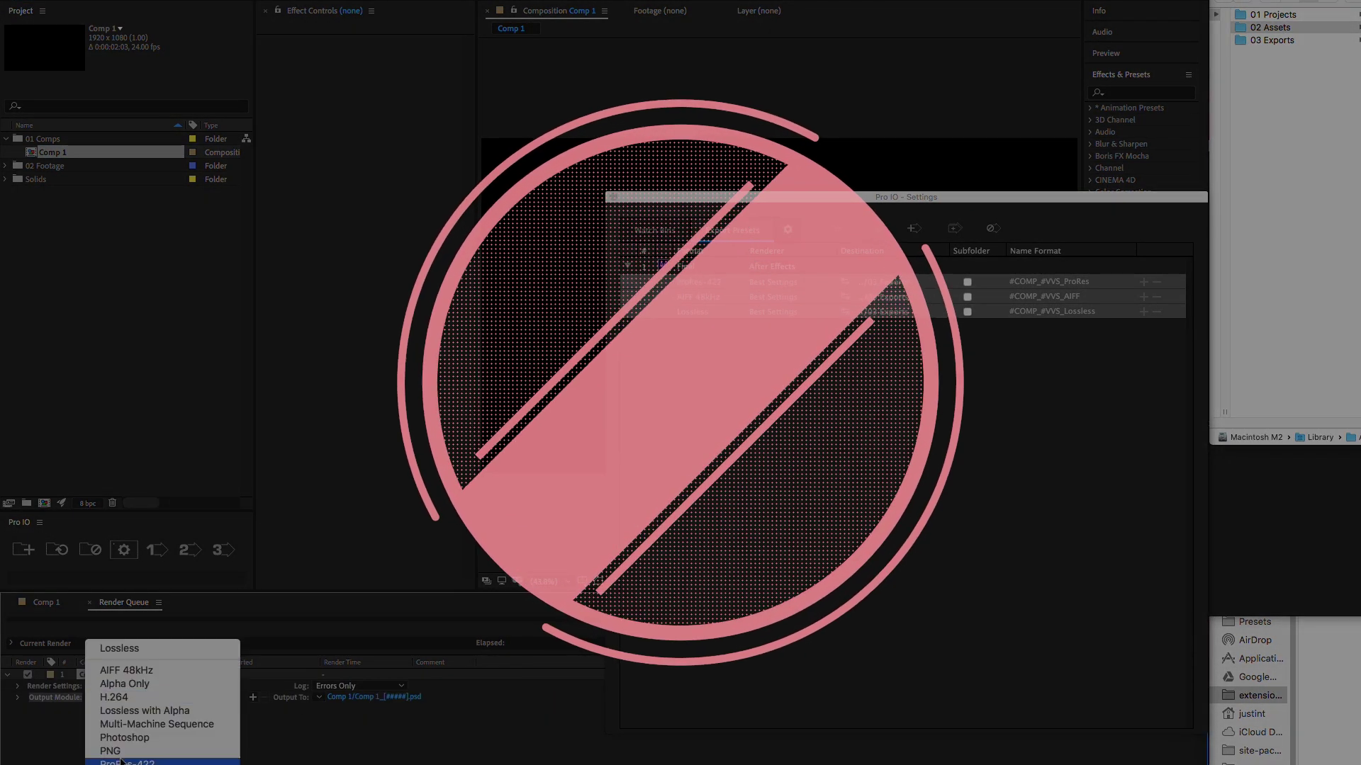
- Export with the ProRes-422 template, then reorder presets to Final, DPX, Draft
click(122, 761)
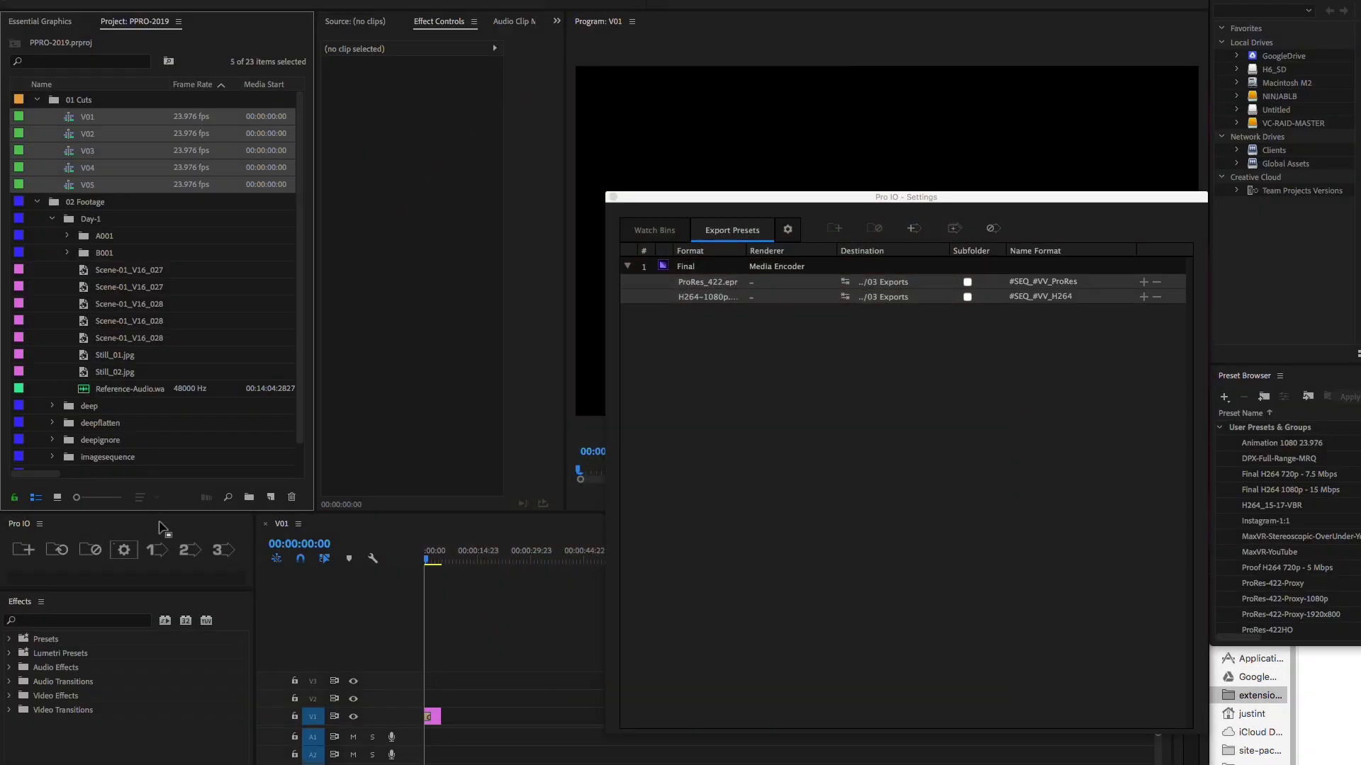
click(157, 550)
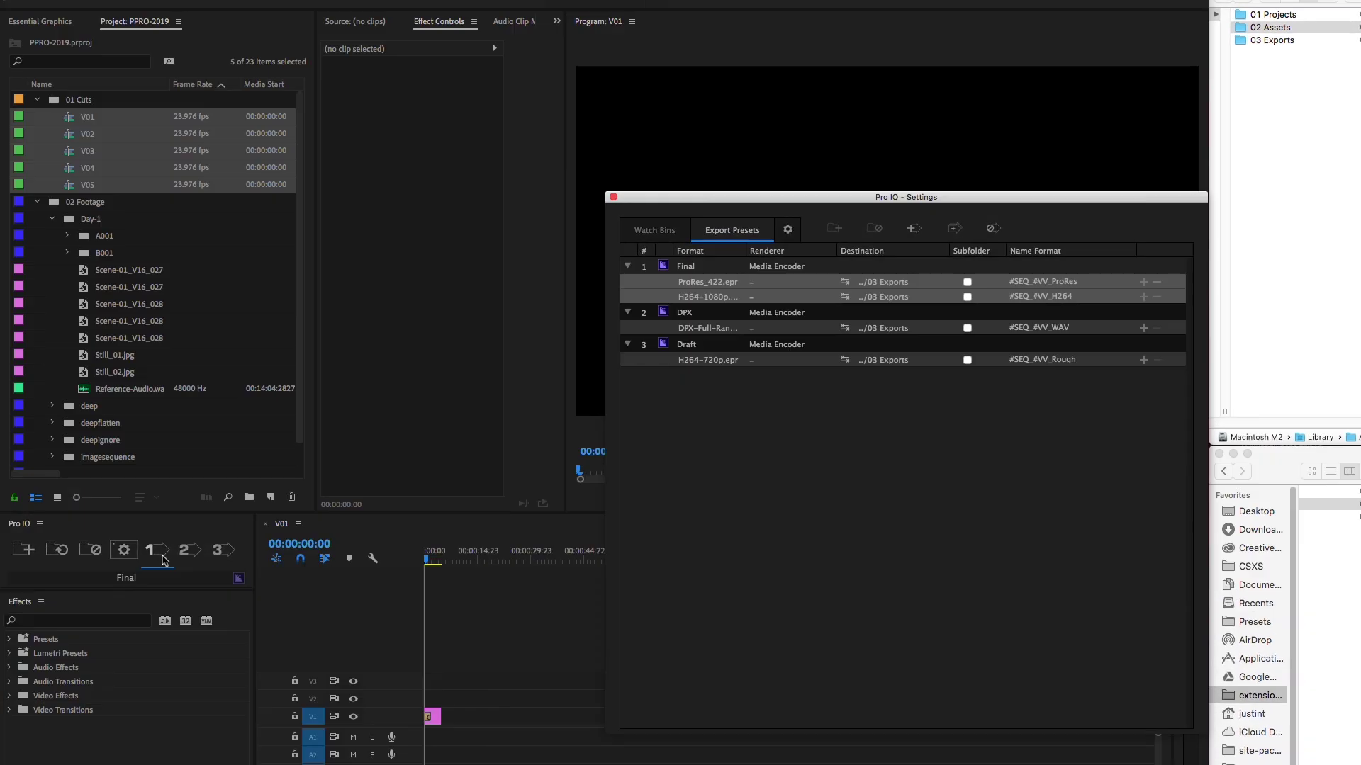
right_click(163, 559)
click(211, 613)
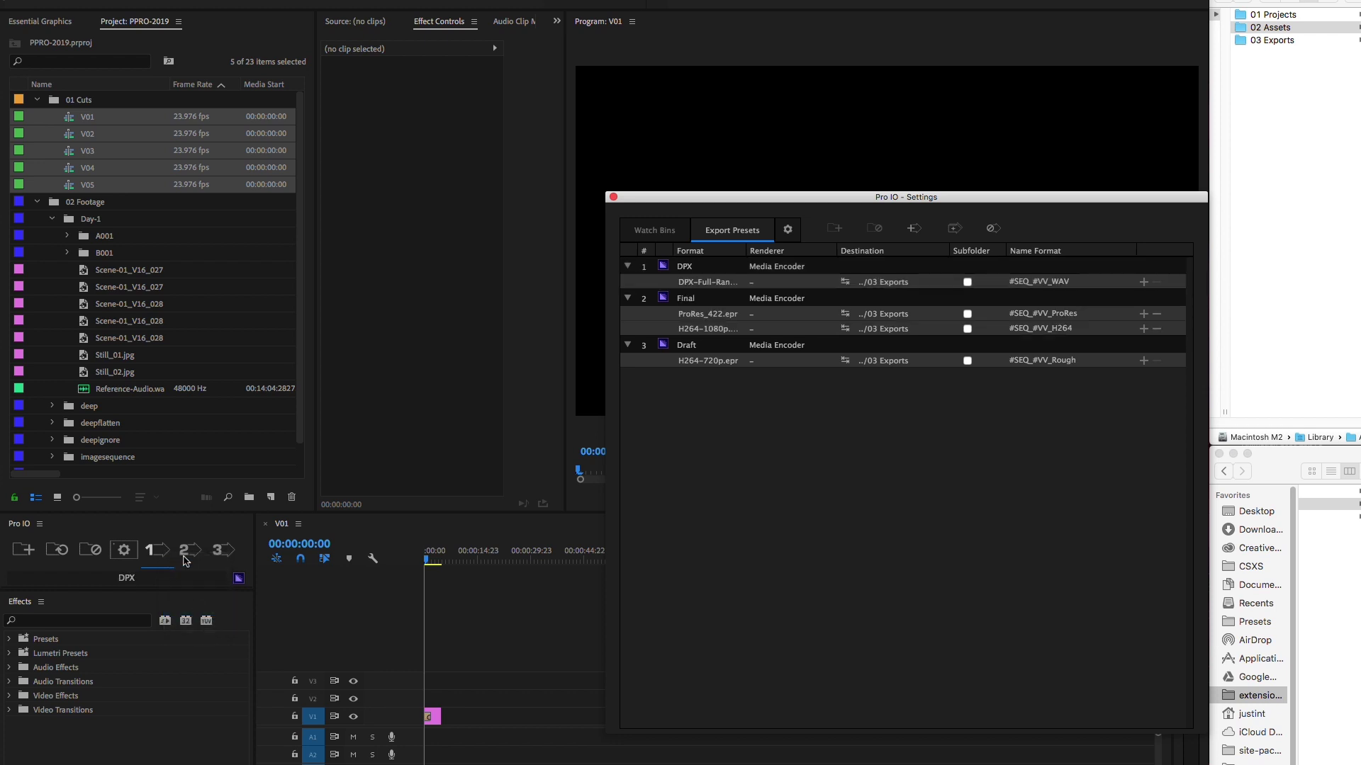
drag(919, 325, 933, 267)
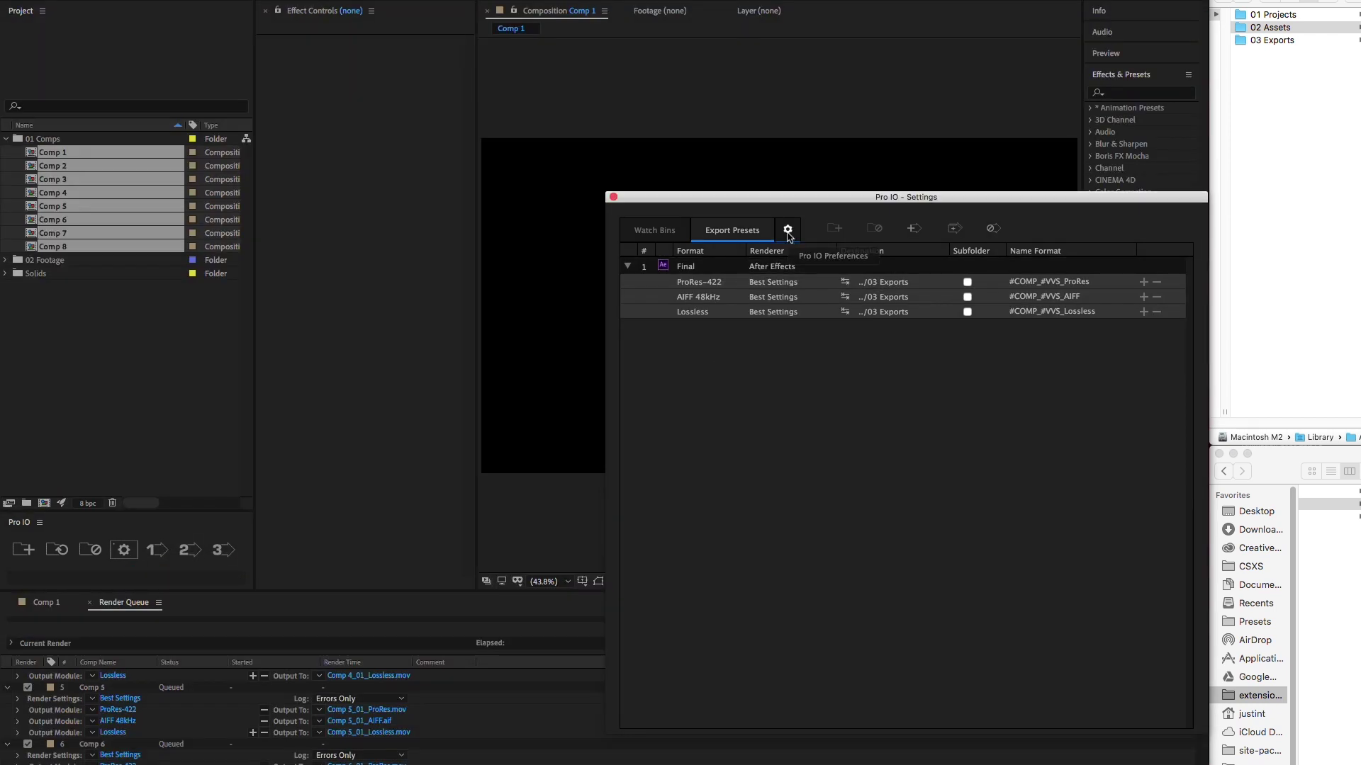
- Reveal export_presets.xml on disk, then queue the selected comps with the Final preset
click(787, 229)
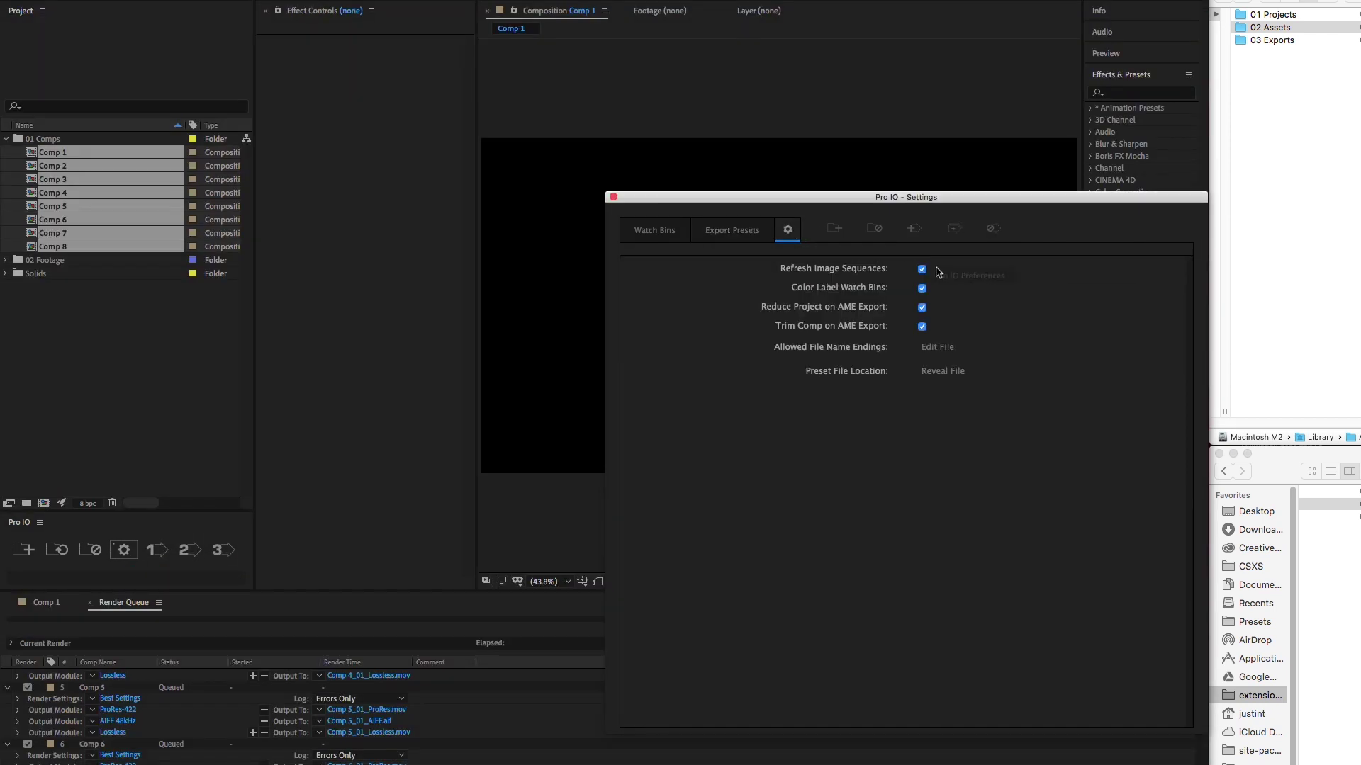
click(941, 372)
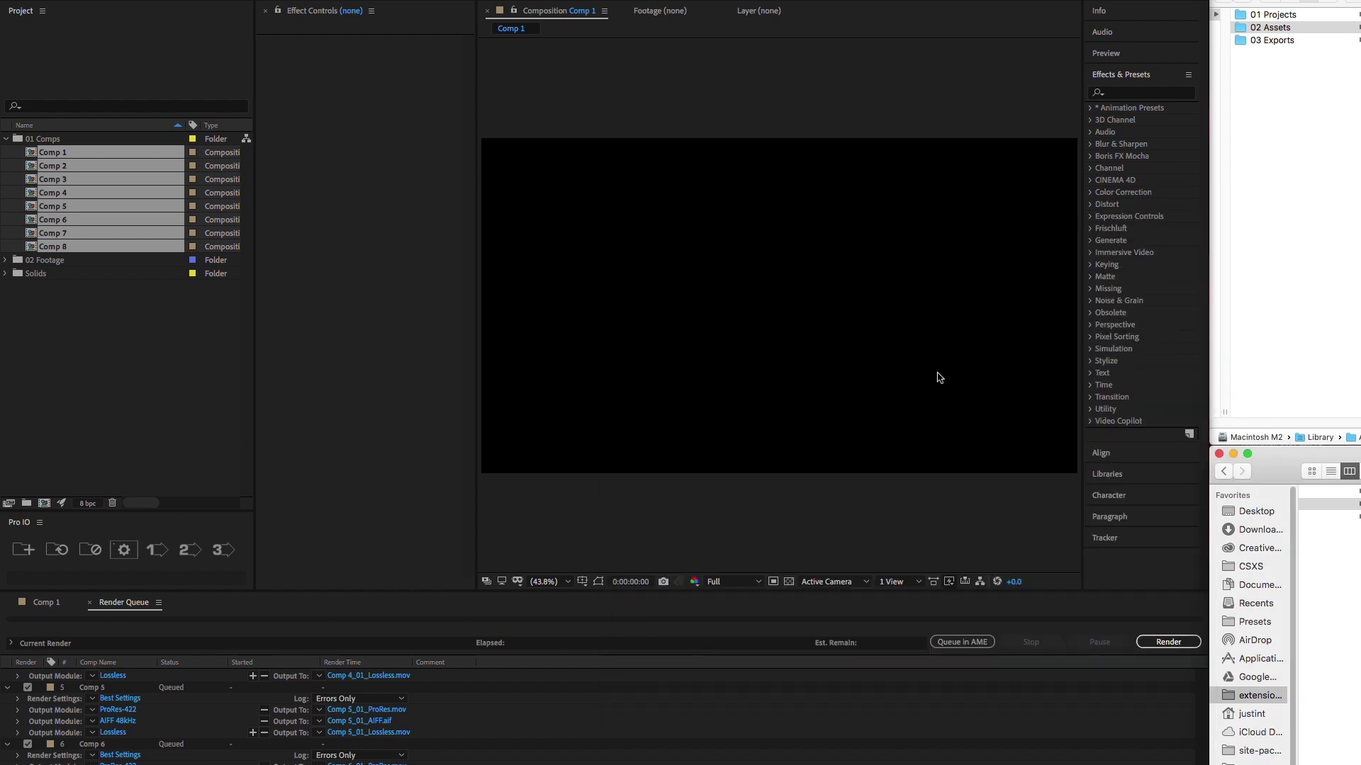
click(1015, 415)
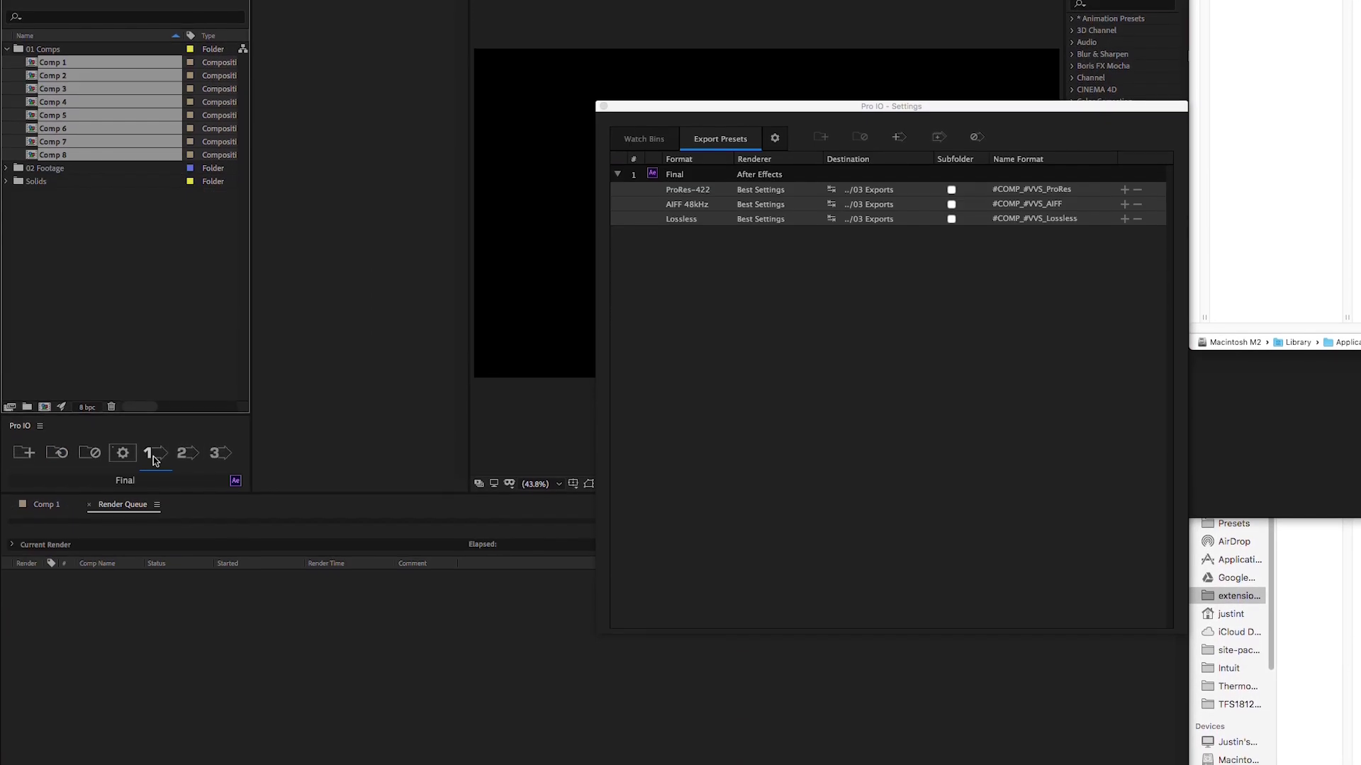
click(153, 457)
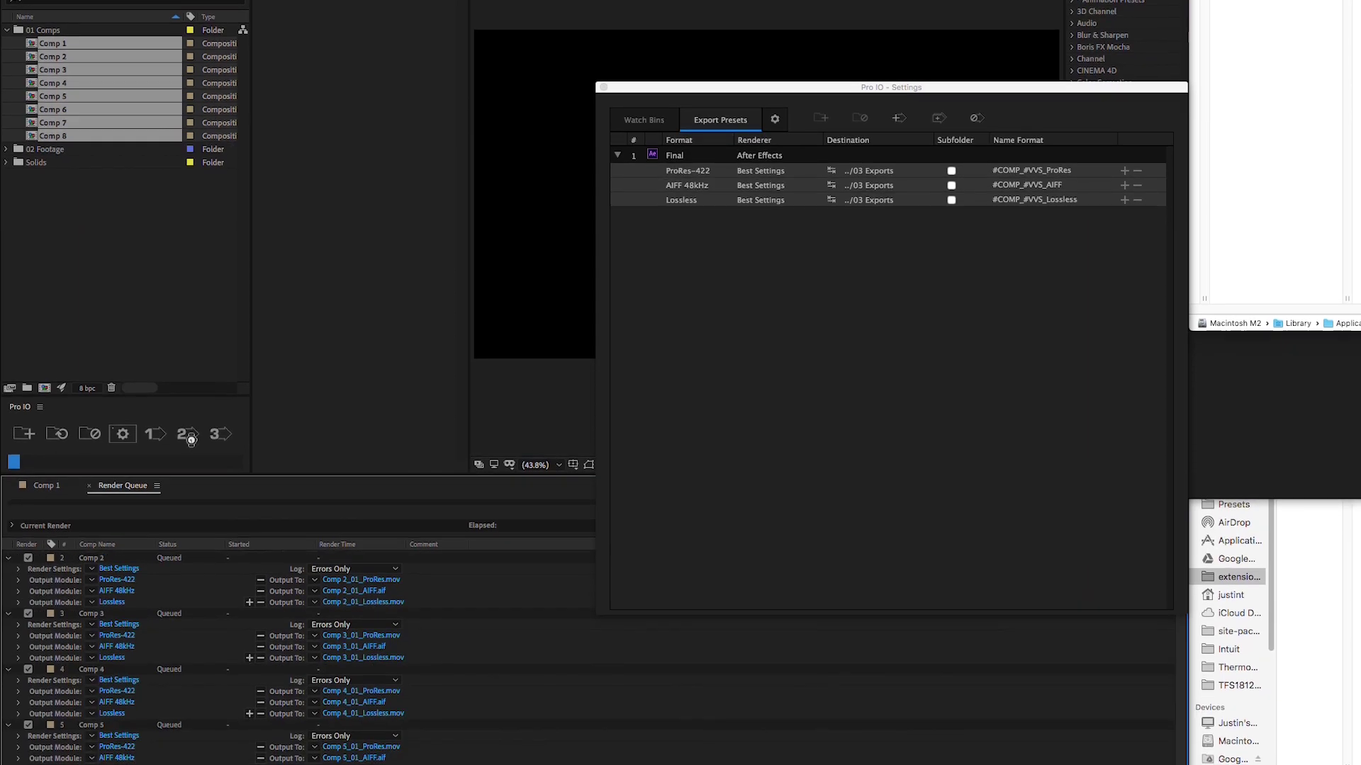